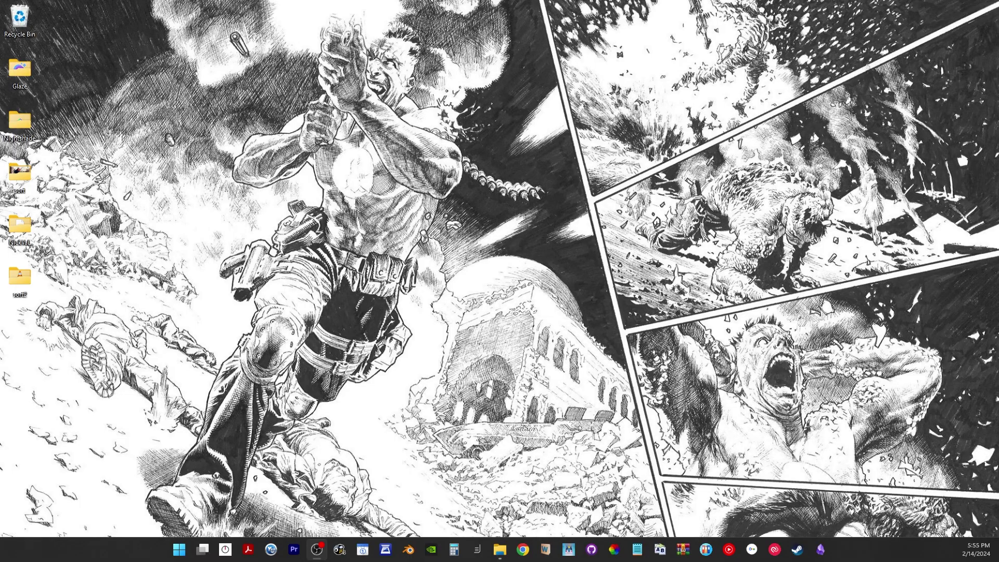
Open Chrome, search the web for "f4se", and go to the official Fallout 4 Script Extender (F4SE) site
left_click(522, 550)
type("f")
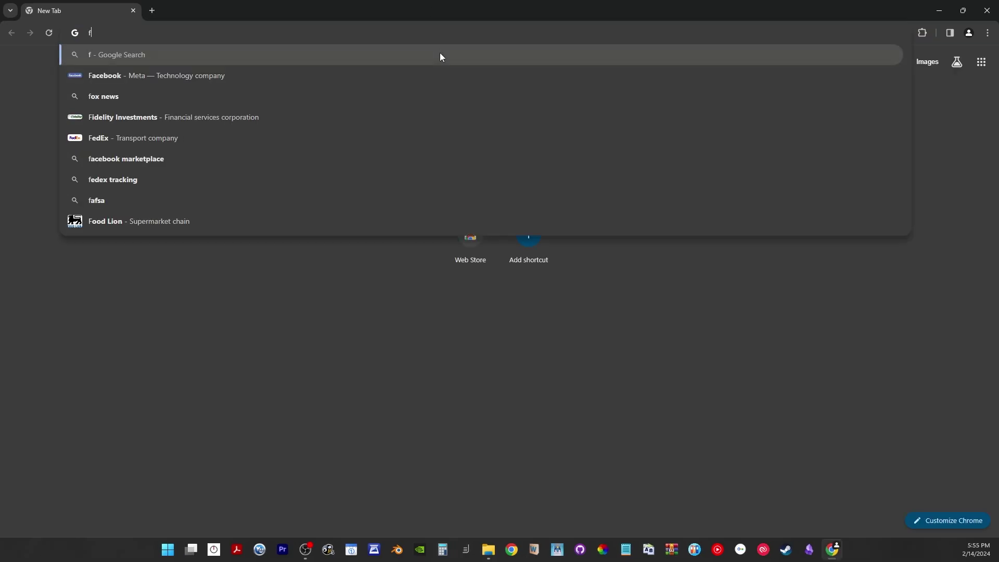
type("4se")
key("Return")
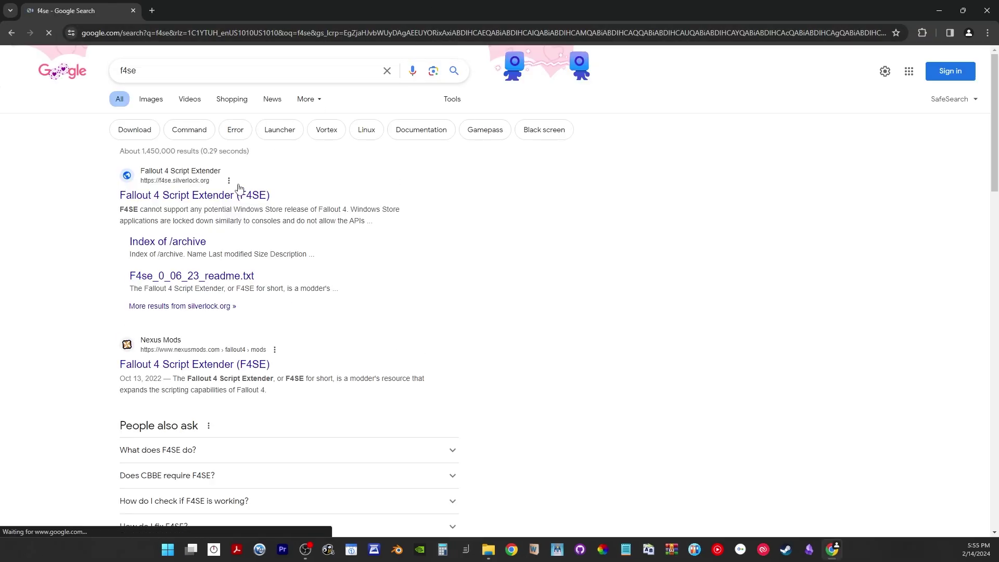
left_click(239, 190)
Download the F4SE build 0.6.23 7z archive for Fallout 4 runtime 1.10.163 and open it
key("ctrl+plus")
key("ctrl+plus")
key("ctrl+plus")
key("ctrl+plus")
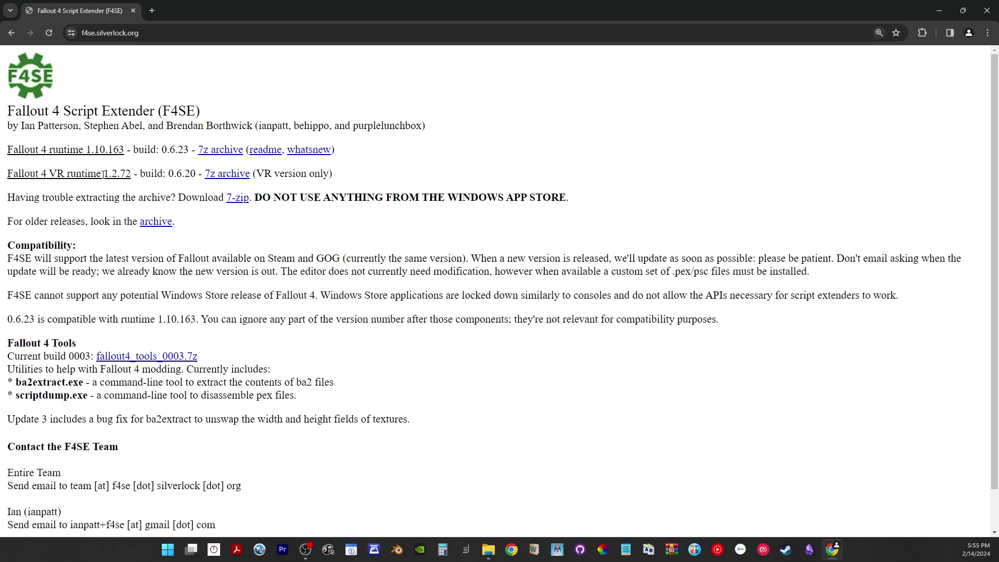
left_click(221, 150)
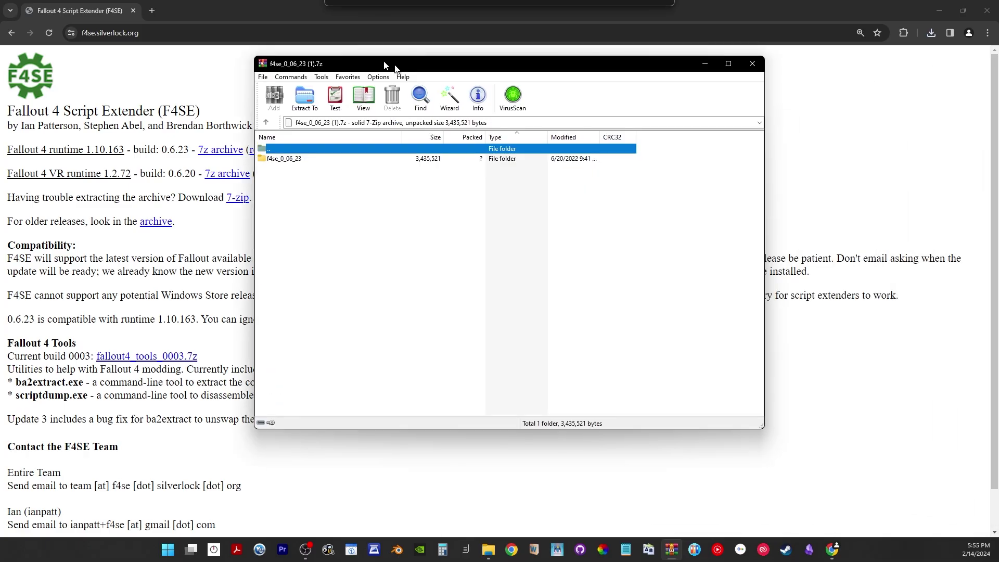
left_click_drag(476, 63, 298, 41)
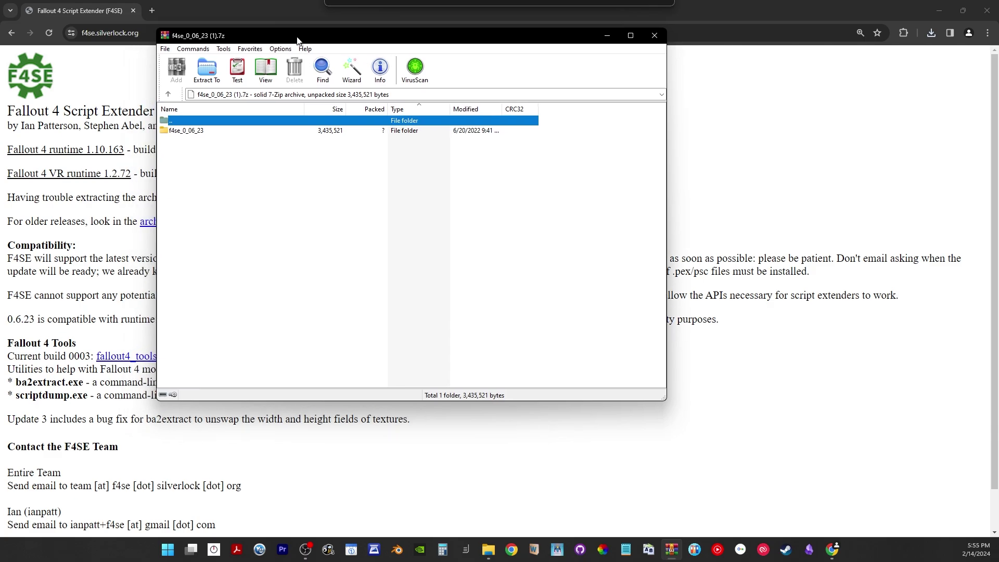
Extract everything inside the archive's f4se_0_06_23 folder into the Steam Fallout 4 game folder
left_click(489, 550)
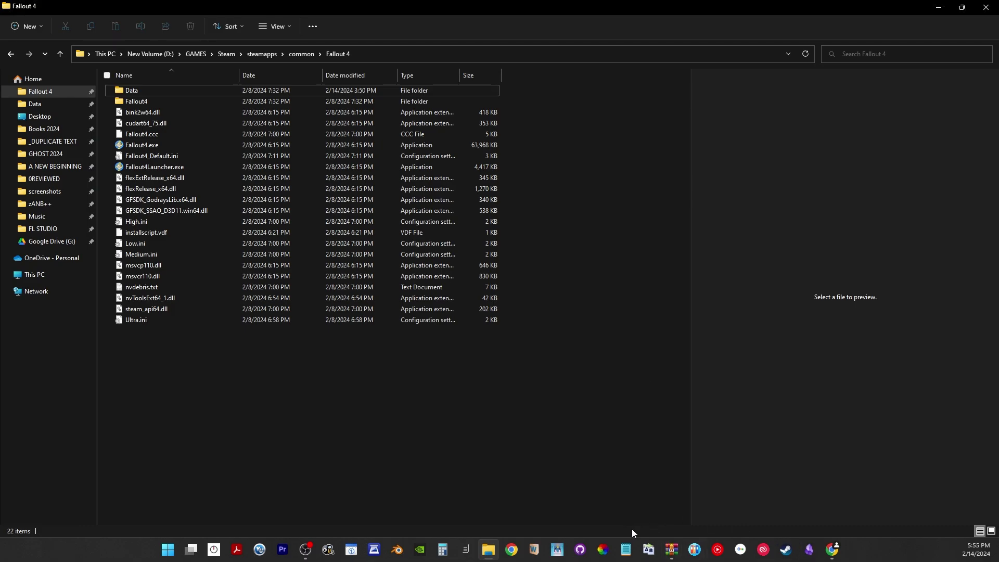
left_click(671, 549)
left_click_drag(285, 37, 613, 40)
double_click(515, 134)
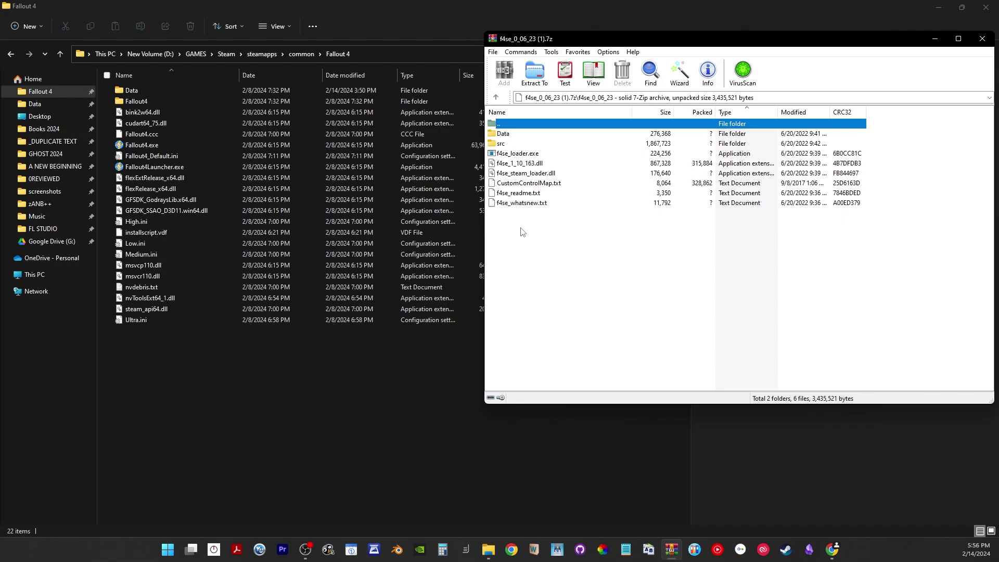
left_click_drag(522, 232, 370, 304)
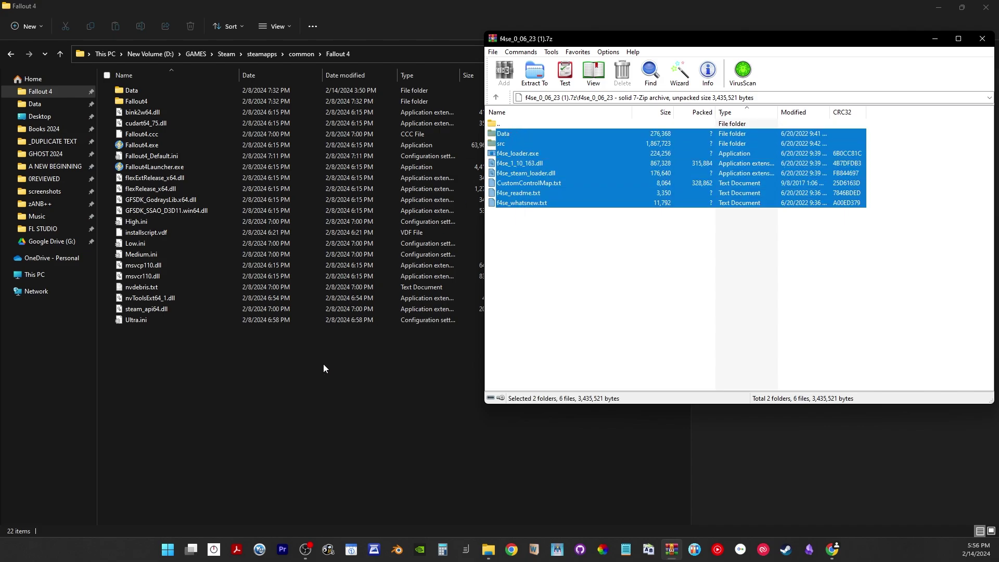
left_click_drag(323, 368, 323, 367)
left_click(326, 441)
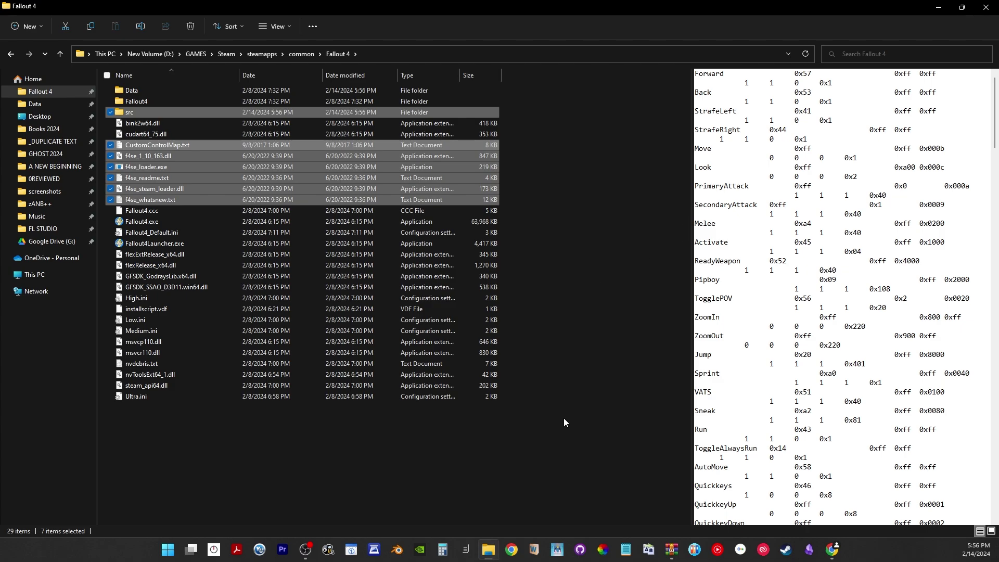
left_click(531, 377)
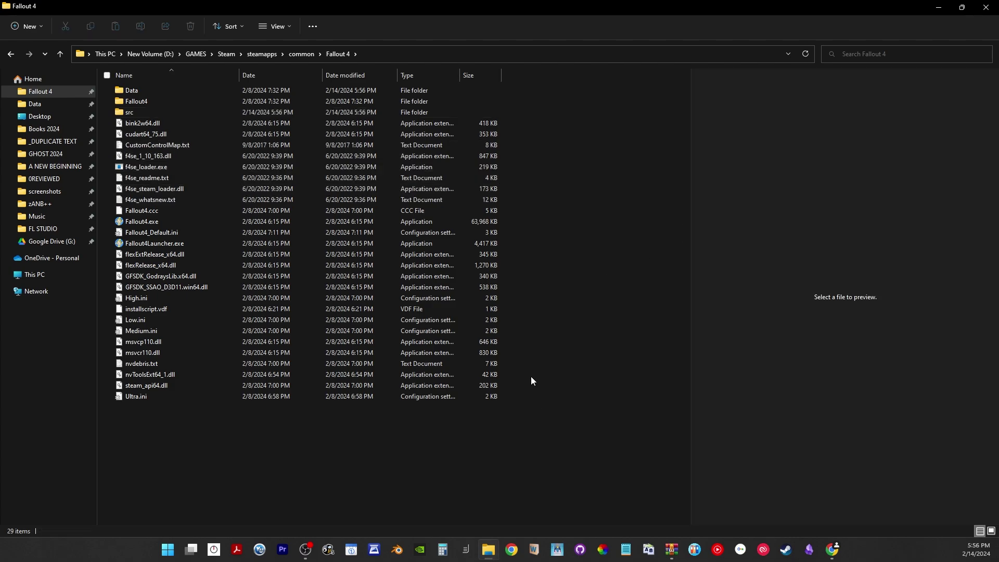
left_click(936, 11)
Search the web for "nexusmods fallout 4" and open the Fallout 4 page on Nexus Mods
left_click(292, 29)
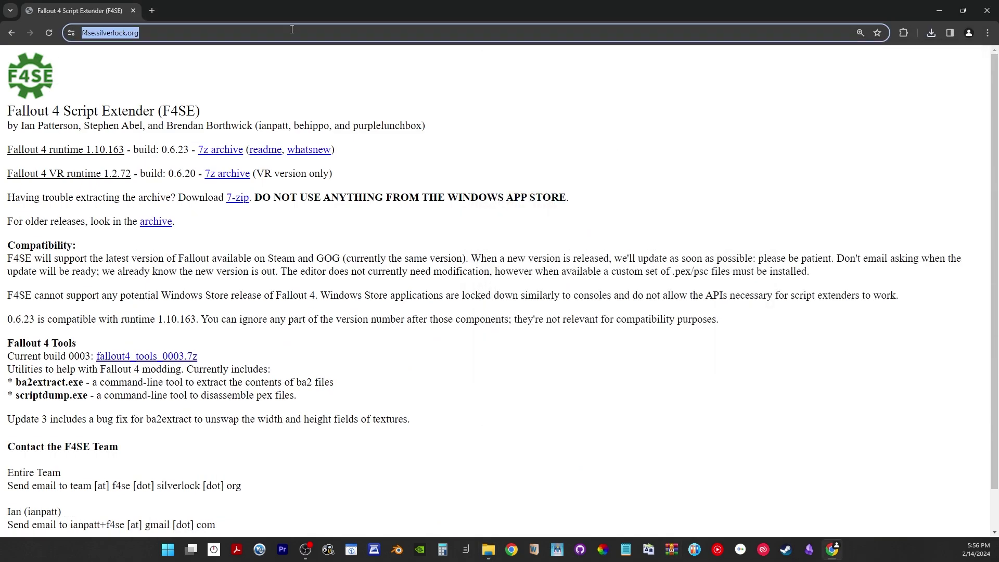
type("nexusmo")
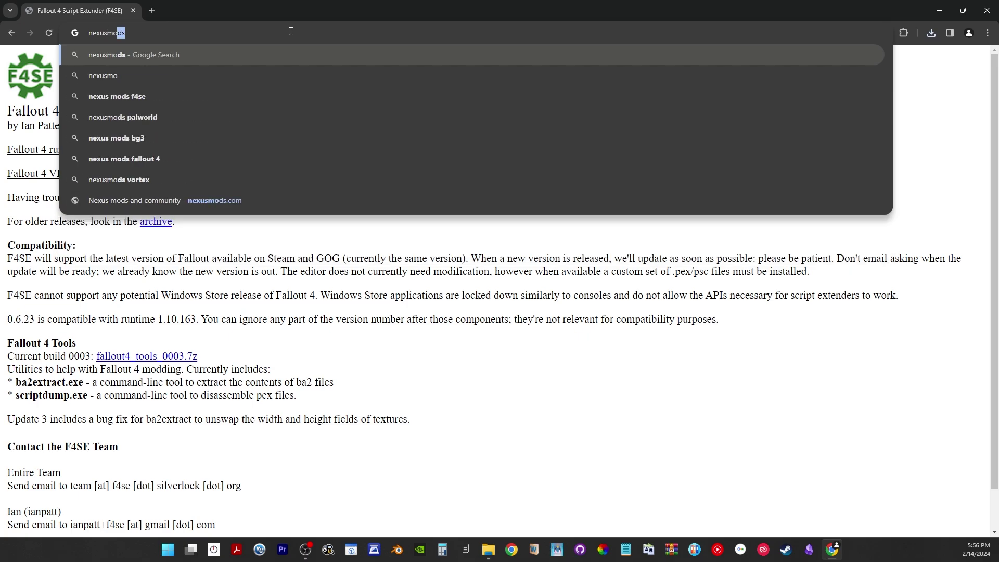
type("ds fallout 4")
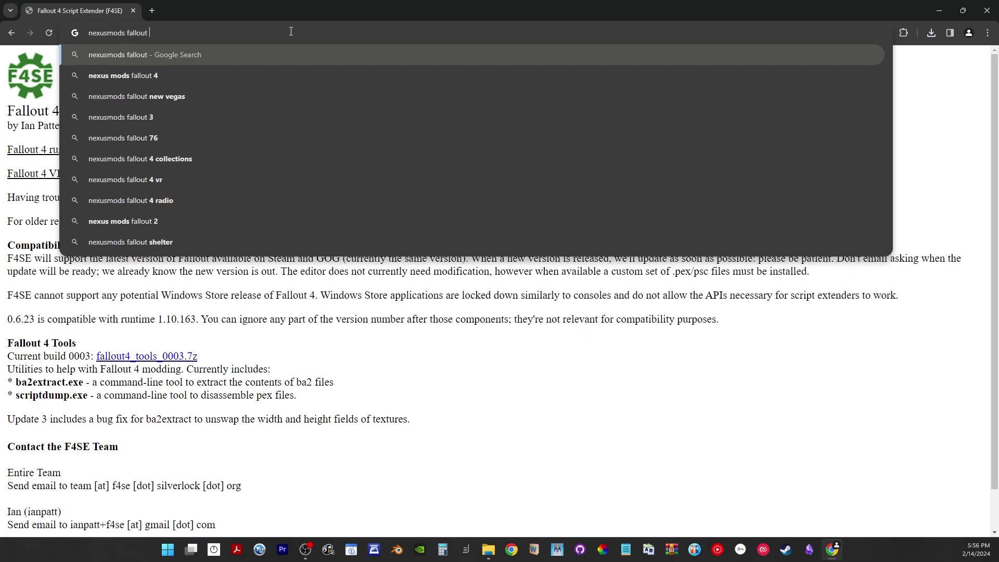
key("Return")
left_click(175, 165)
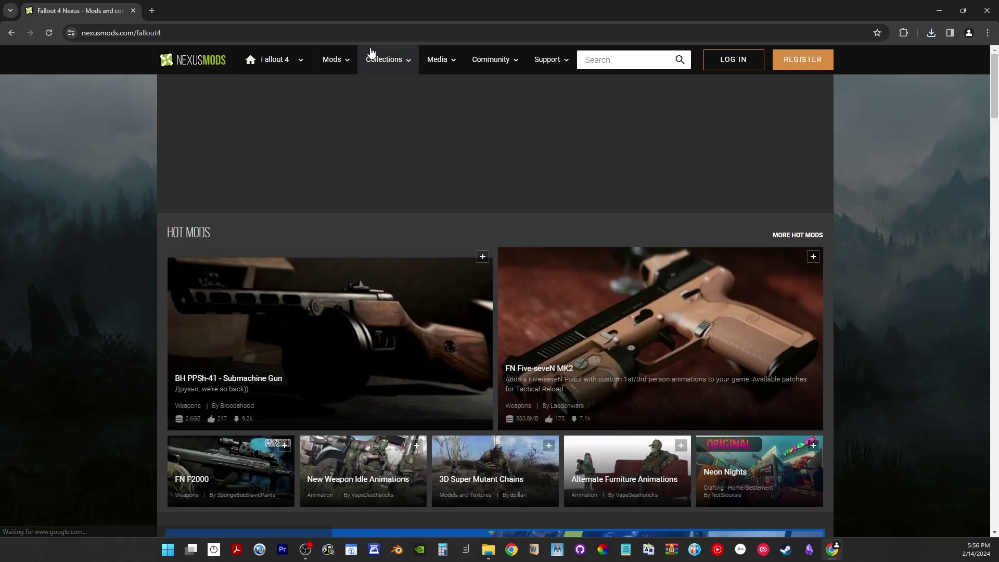
Go to the Vortex mod manager's page on Nexus Mods and open the download files for its latest version
left_click(333, 59)
left_click(732, 150)
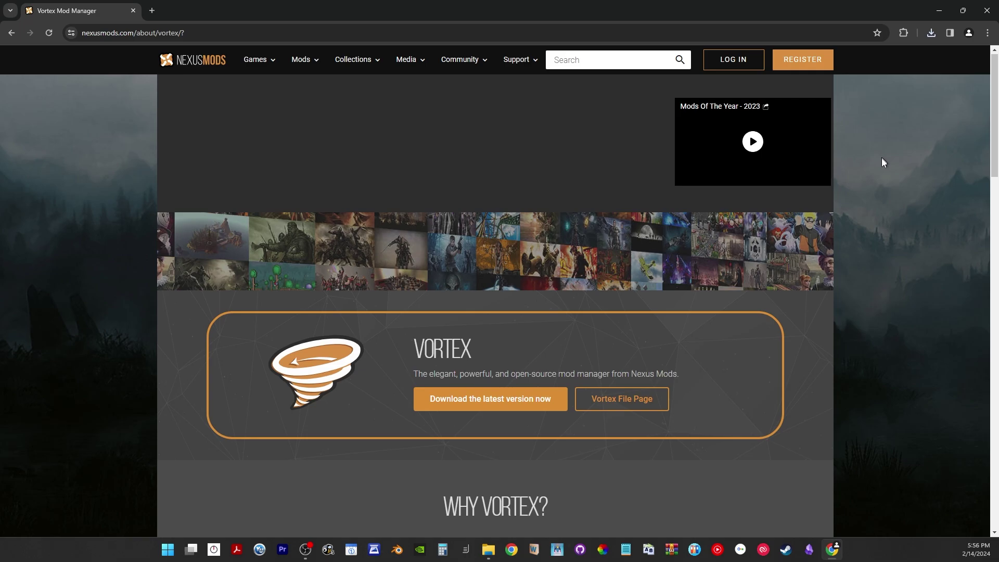
scroll(876, 212, "down", 3)
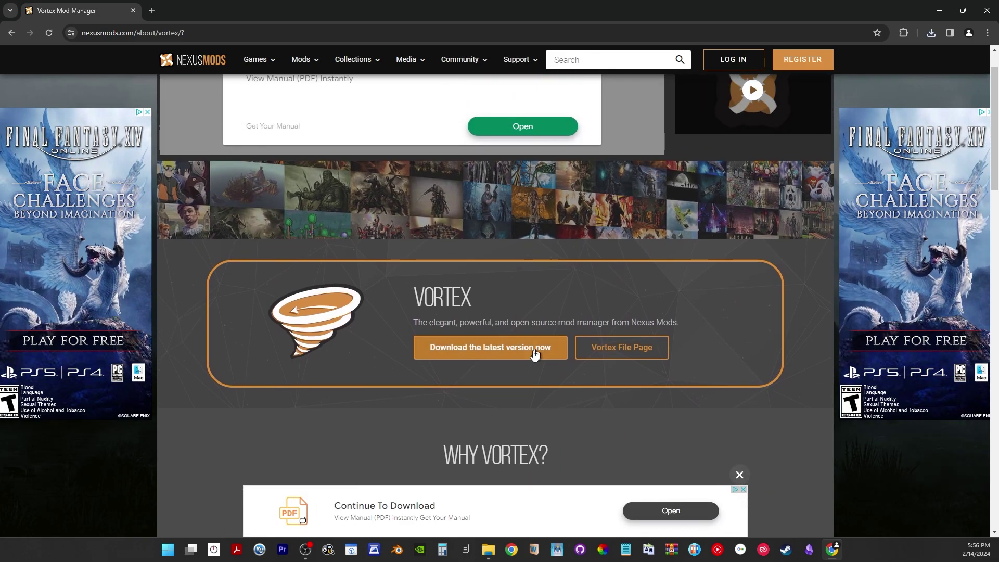
left_click(535, 350)
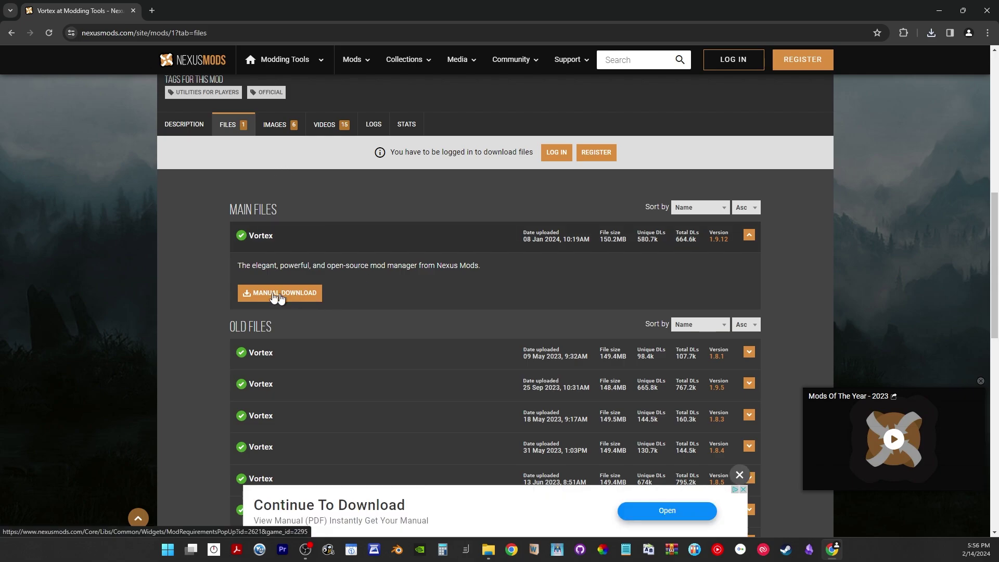
Download the required .NET 6.0+ runtime and the main Vortex 1.9.12 installer, using the free slow download
left_click(313, 295)
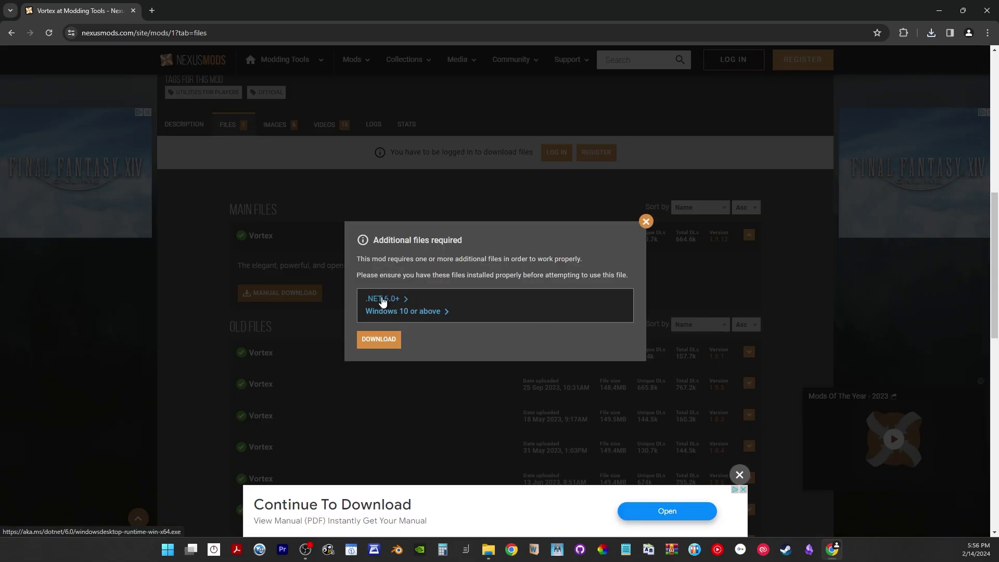
left_click(382, 302)
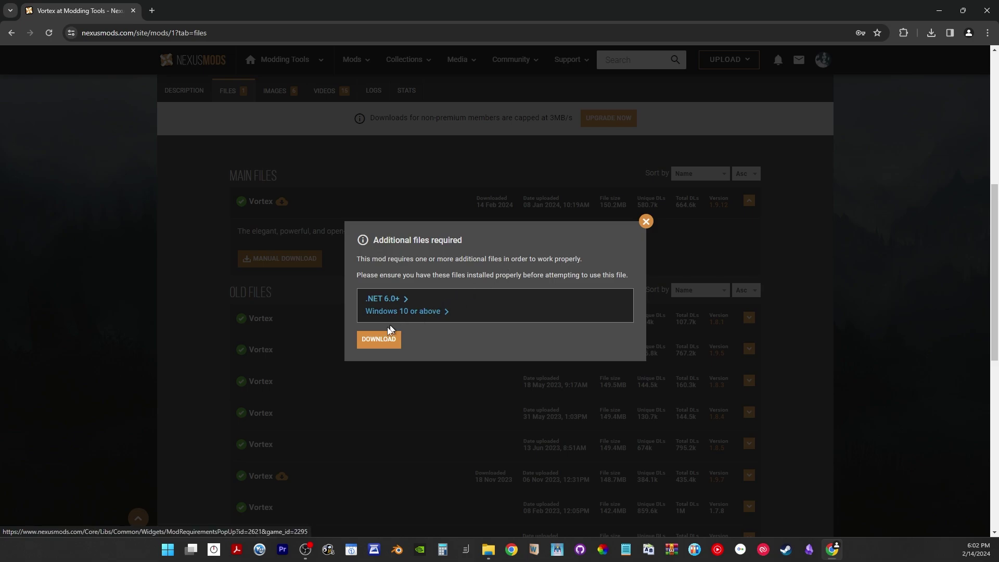
left_click(373, 347)
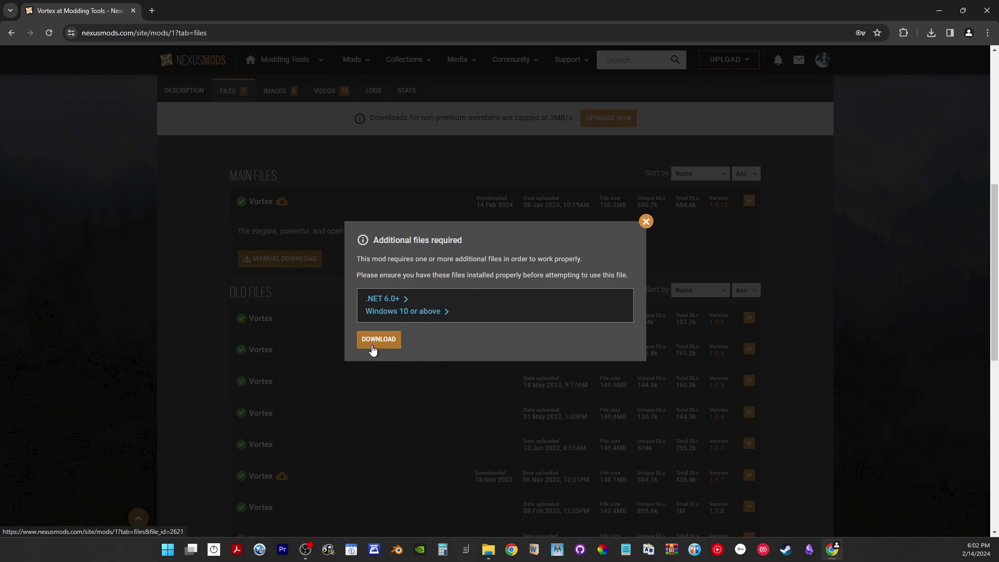
left_click(373, 339)
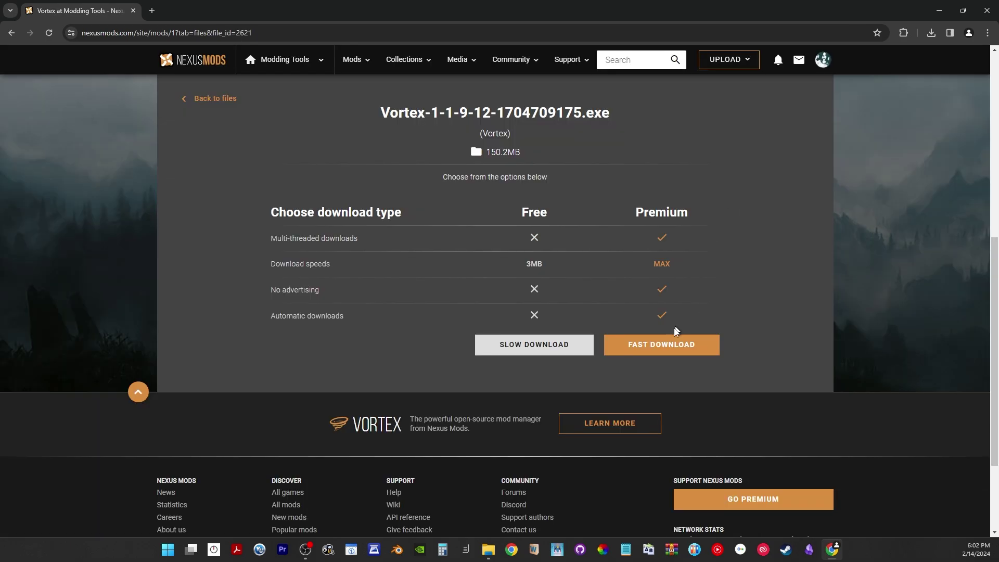
left_click(511, 345)
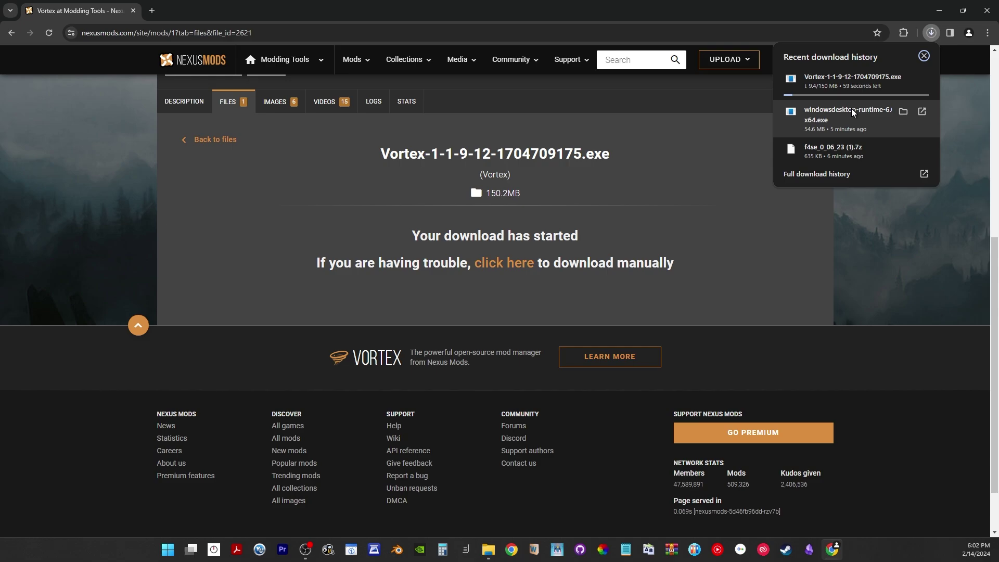
Run the downloaded Windows Desktop Runtime 6.0.27 (x64) installer, install it, and close the installer
left_click(856, 114)
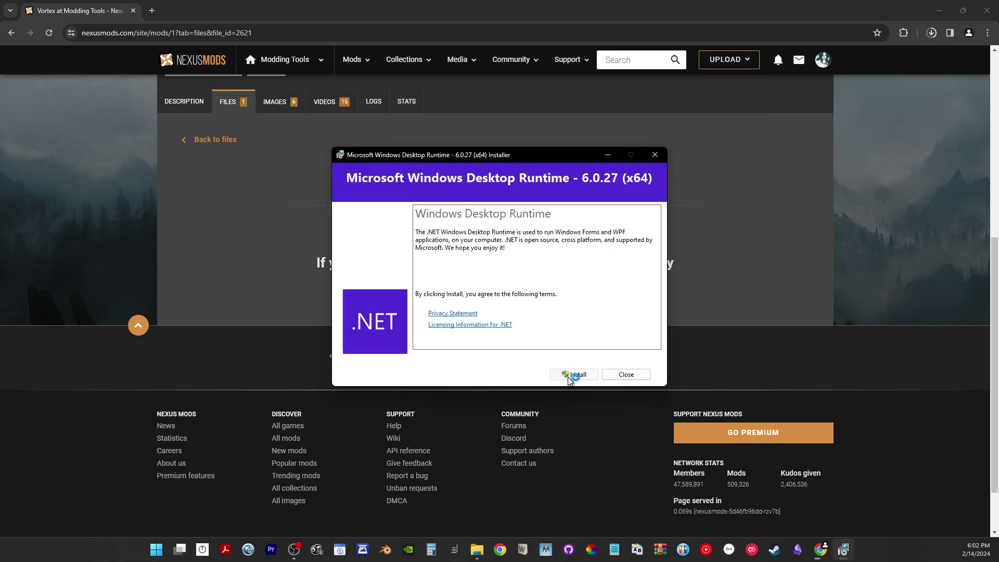
left_click(574, 374)
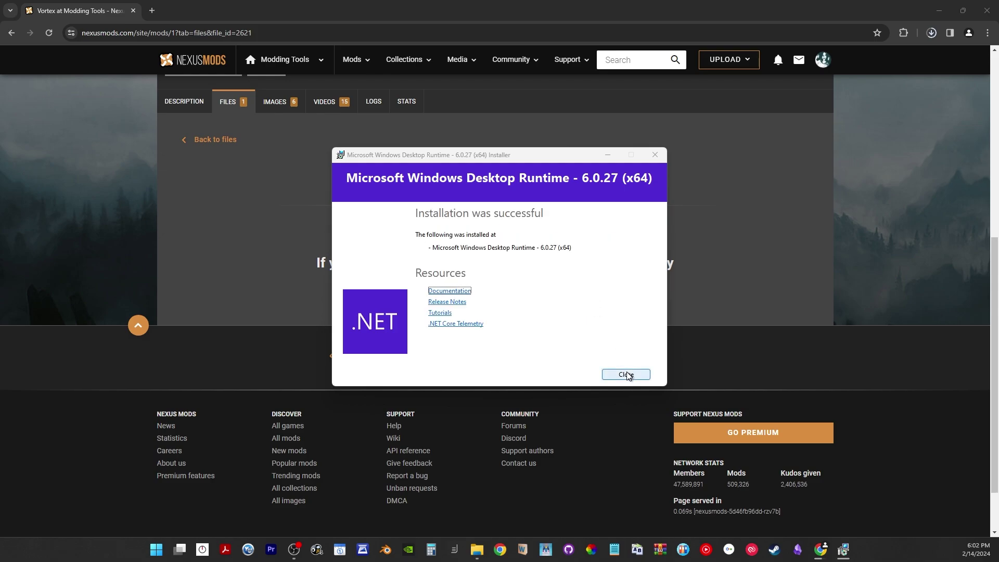
left_click(626, 374)
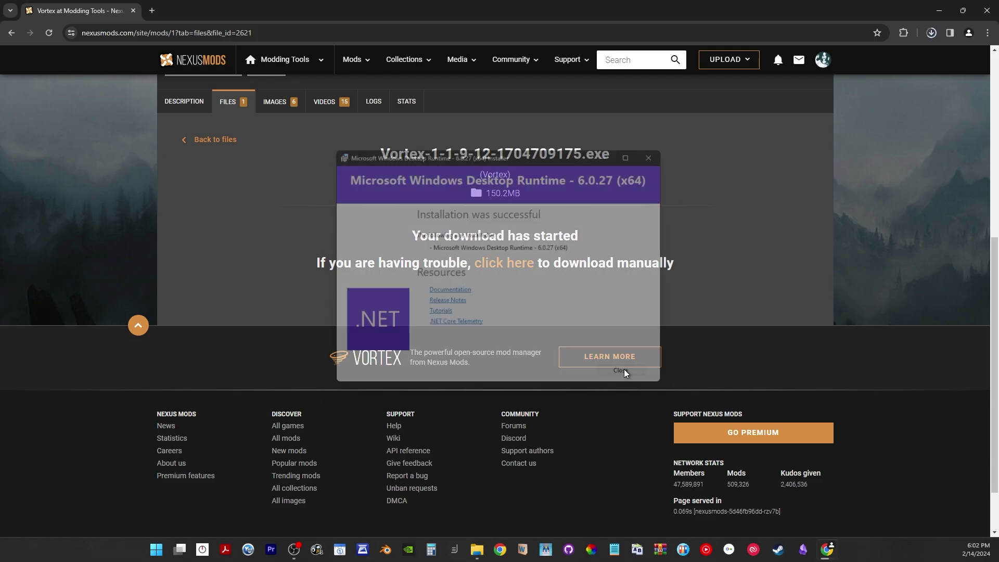
Install Vortex to D:\Program Files\Black Tree Gaming Ltd\Vortex and finish setup with Run Vortex enabled
left_click(932, 33)
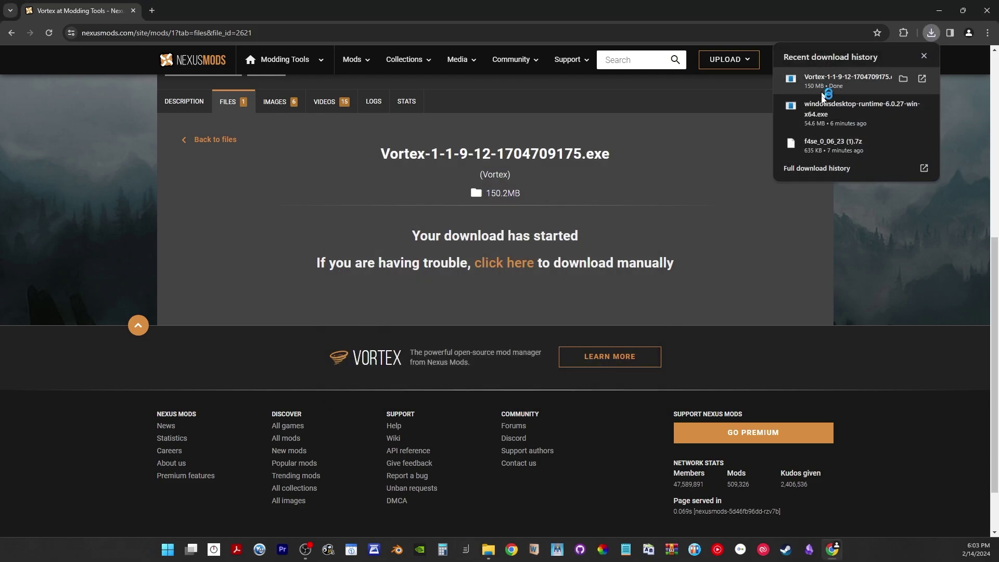
left_click(822, 85)
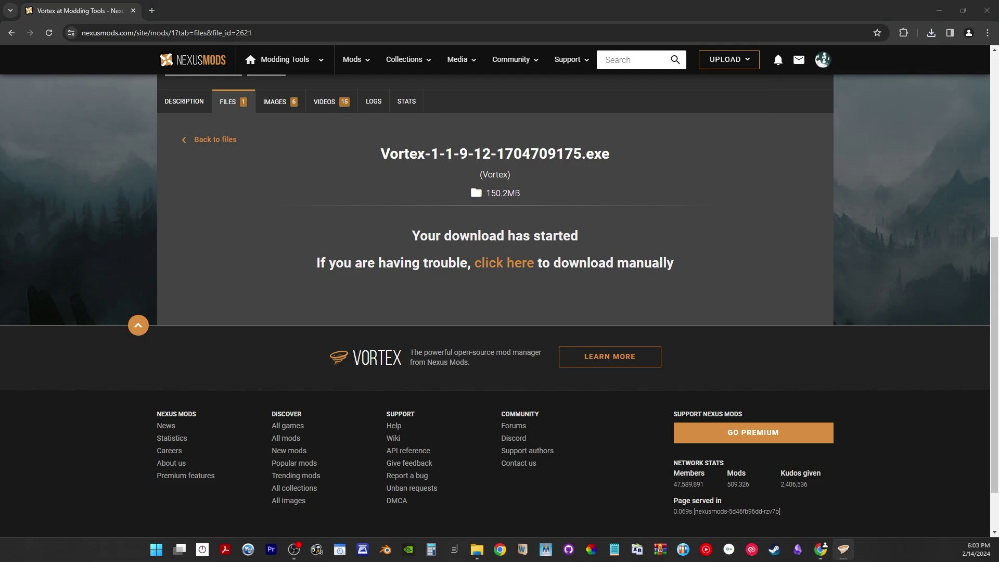
left_click_drag(530, 201, 451, 129)
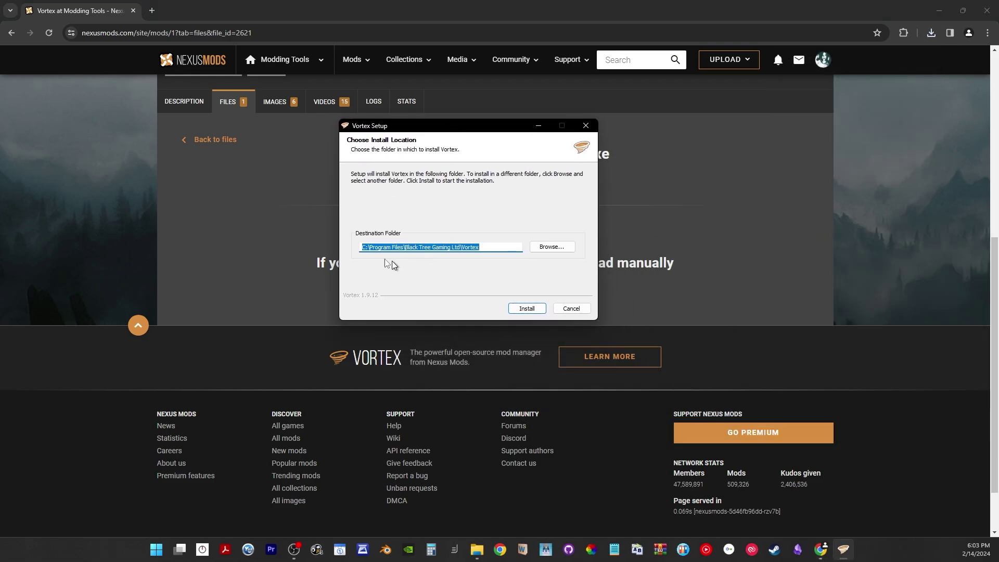
key("Home")
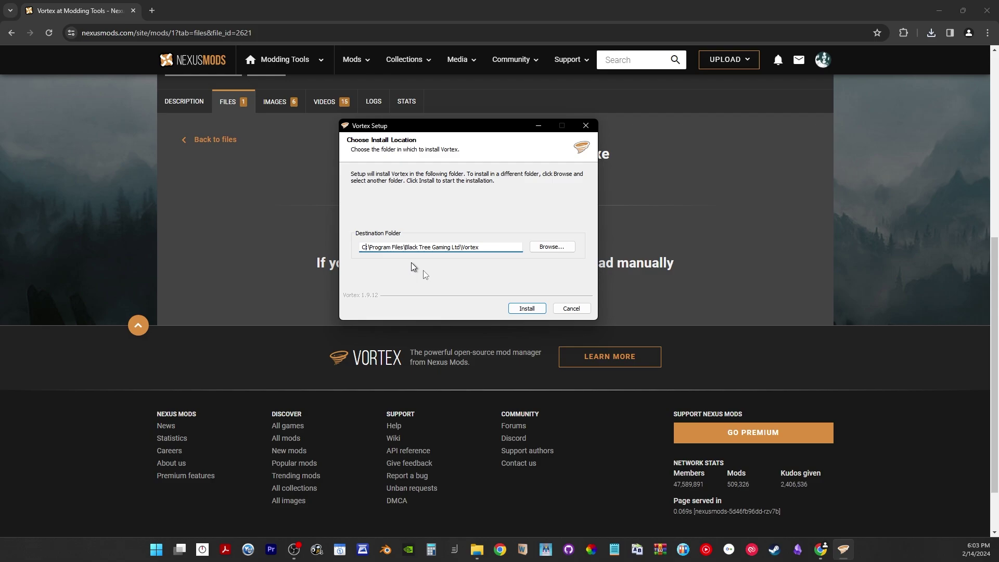
key("BackSpace")
type("D")
left_click_drag(455, 134, 482, 167)
left_click(553, 341)
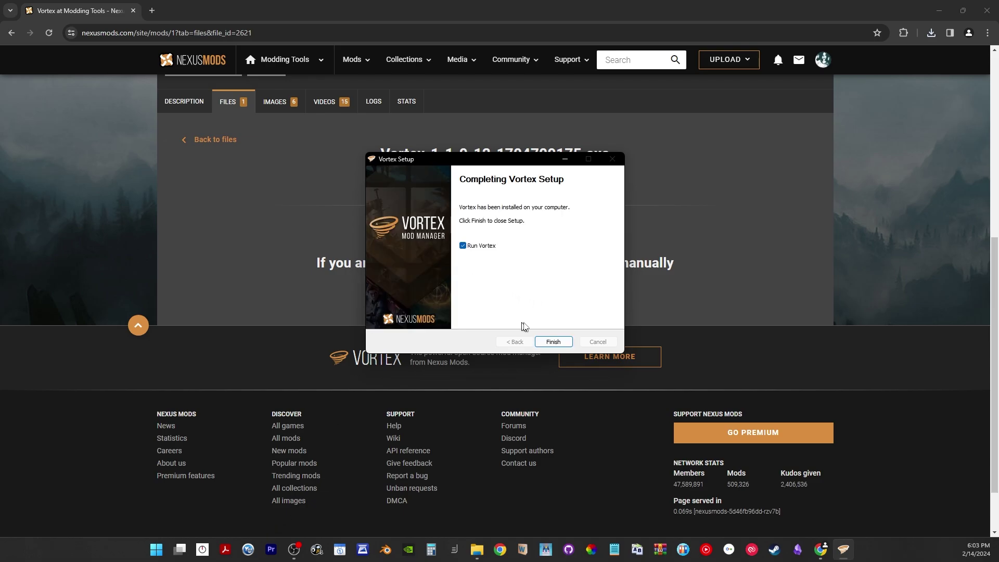
left_click(553, 342)
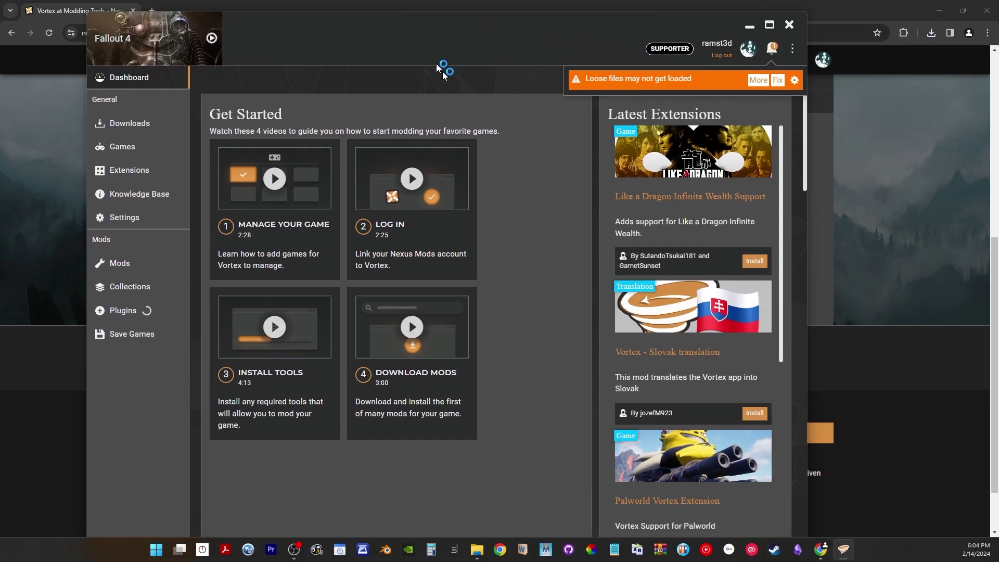
Find Fallout 4 among the unmanaged games and set it as managed
left_click(36, 136)
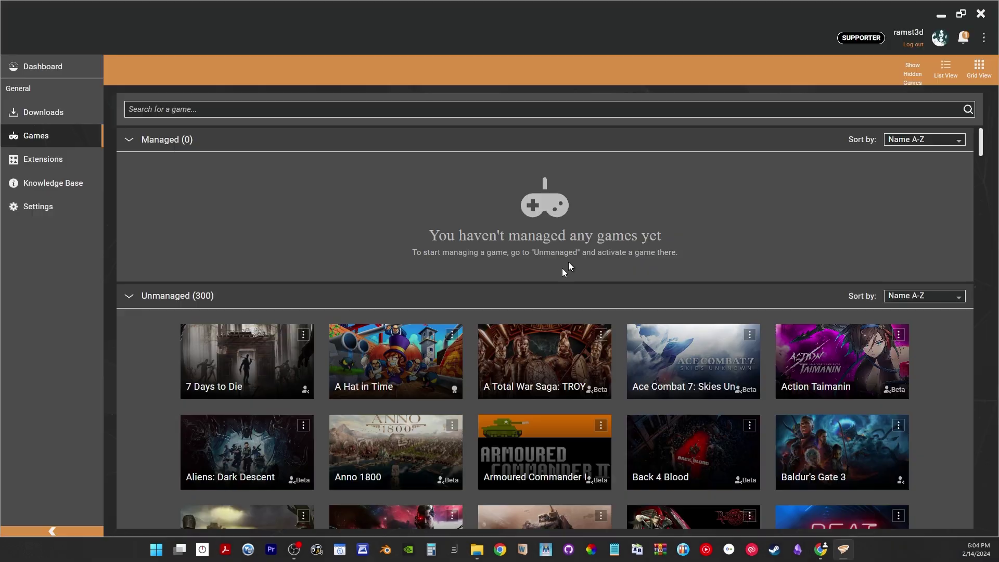
scroll(507, 293, "down", 5)
scroll(508, 294, "down", 10)
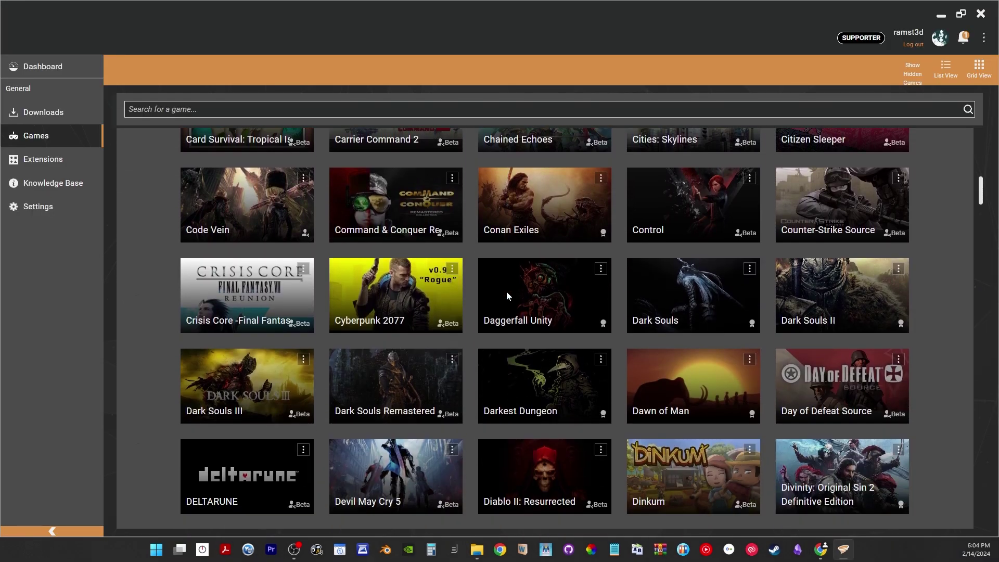
scroll(507, 293, "down", 9)
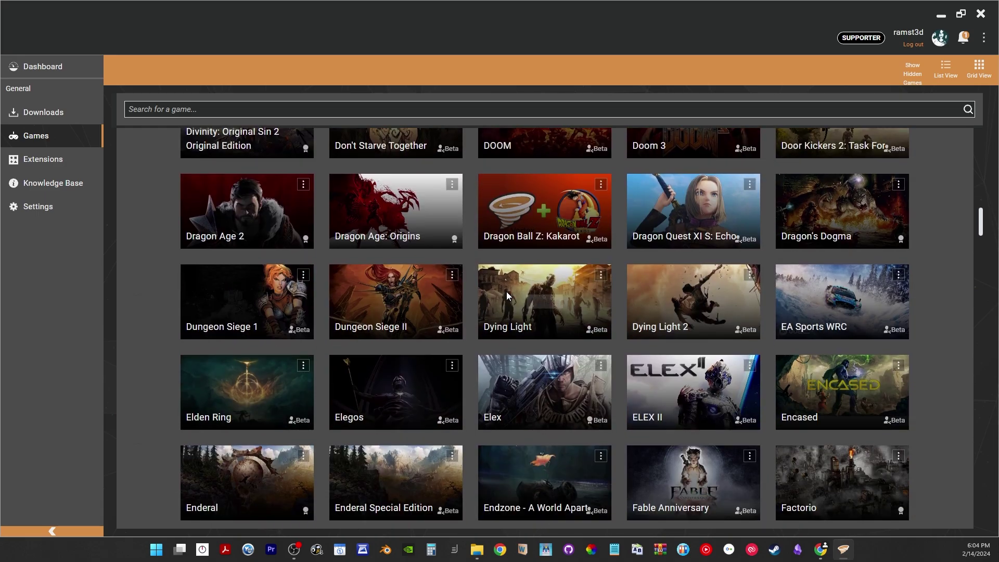
scroll(507, 296, "up", 1)
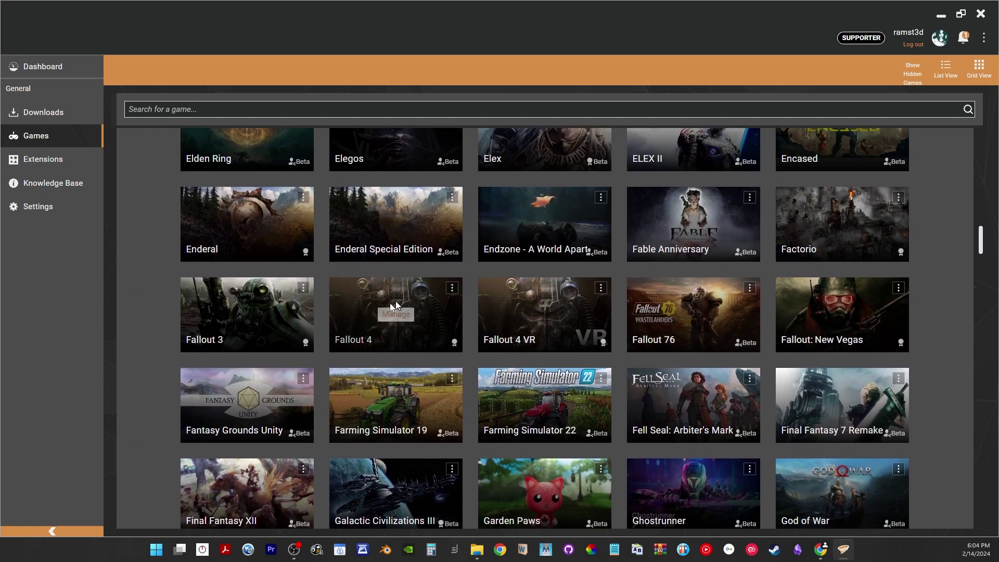
left_click(395, 314)
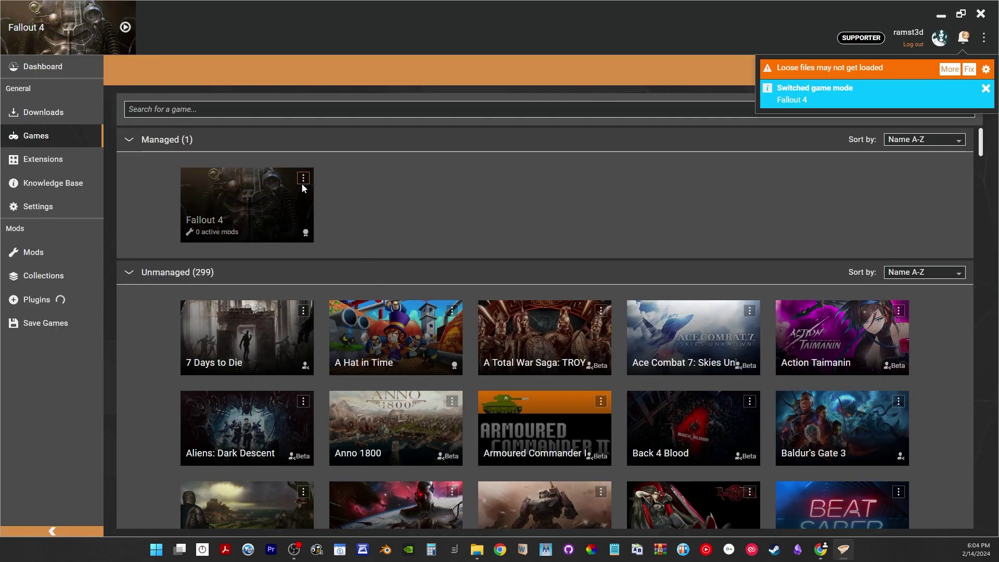
Examine the Vortex, Mods and Download settings, including the Fallout 4 mod staging folder and deployment method
left_click(303, 182)
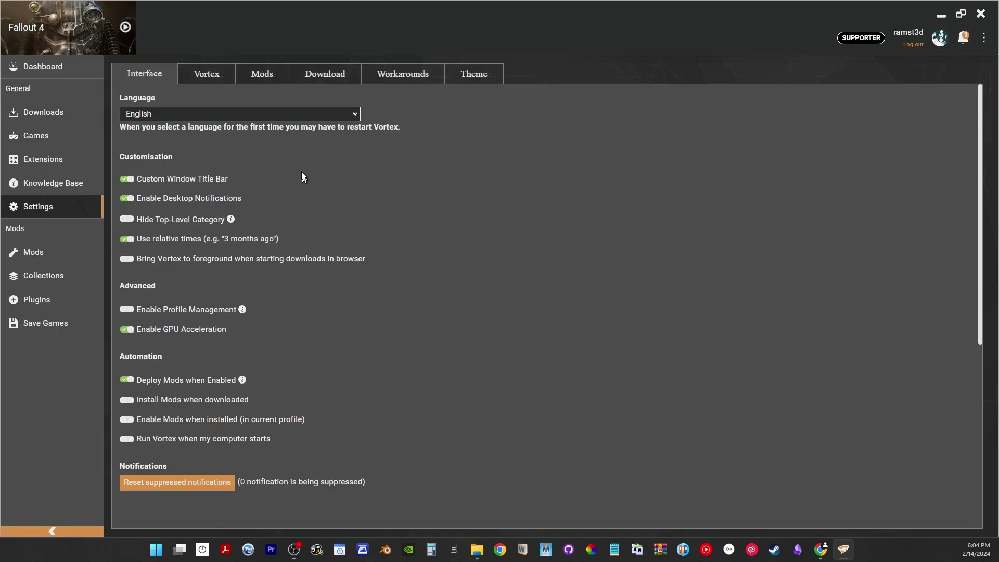
left_click(208, 76)
left_click(266, 74)
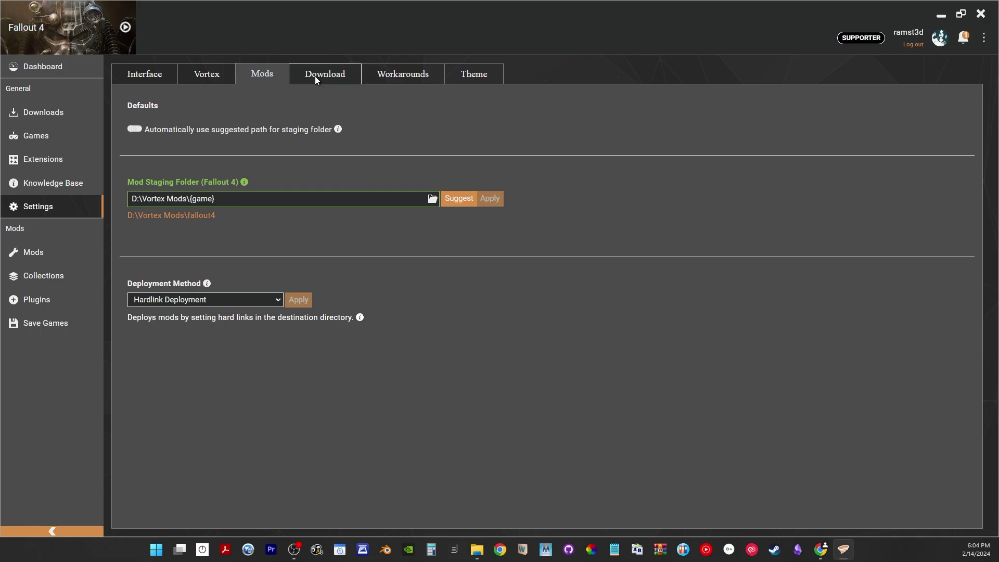
left_click(314, 76)
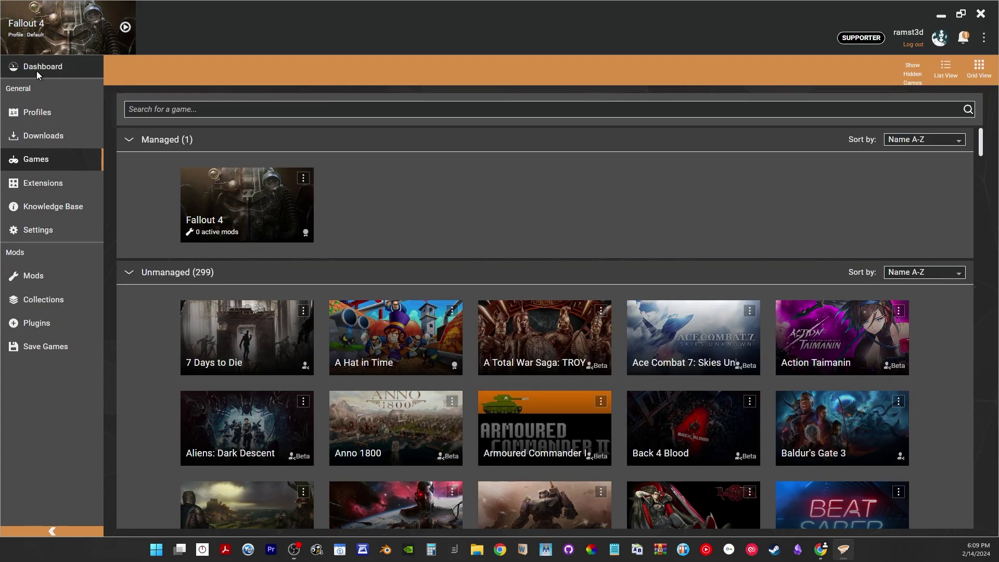
Check the options of the Fallout 4 Script Extender tool on the dashboard and enable the tools toolbar
left_click(36, 71)
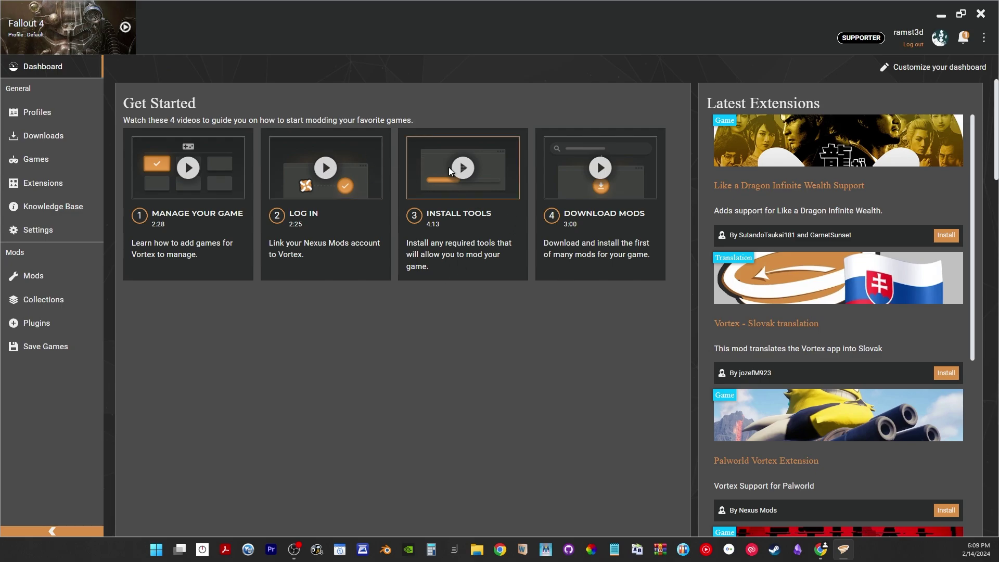
scroll(570, 300, "down", 5)
scroll(354, 360, "down", 10)
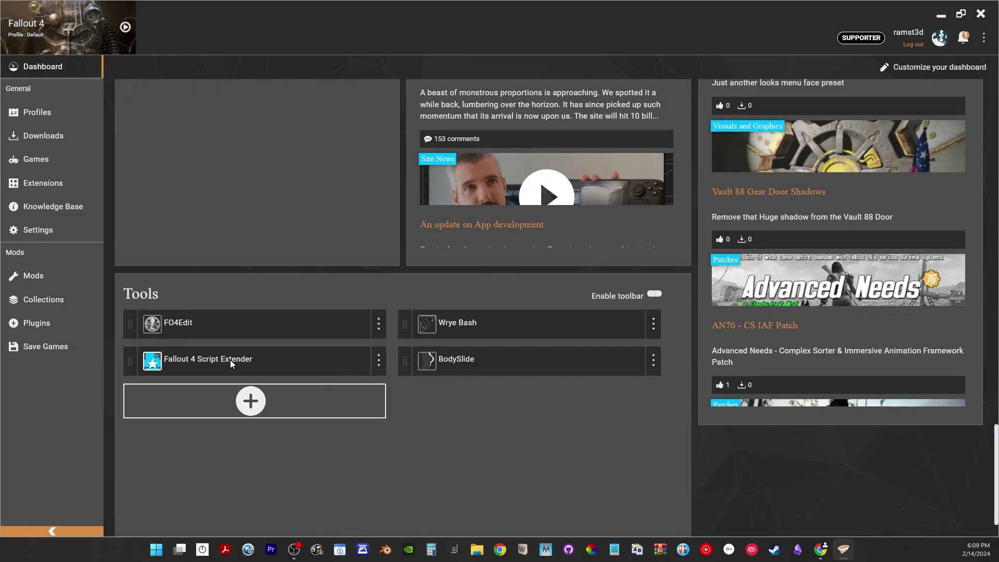
left_click(377, 359)
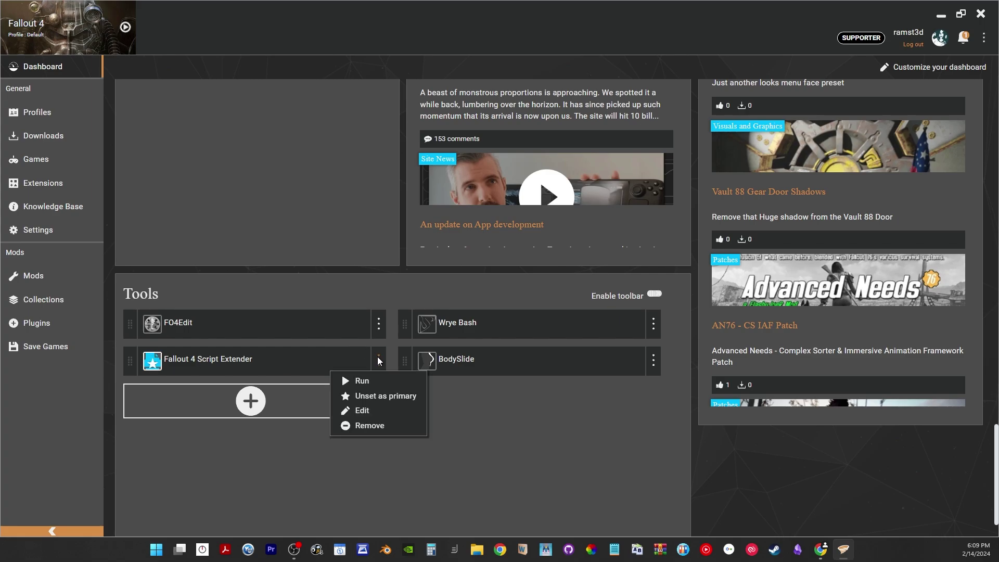
scroll(635, 232, "down", 1)
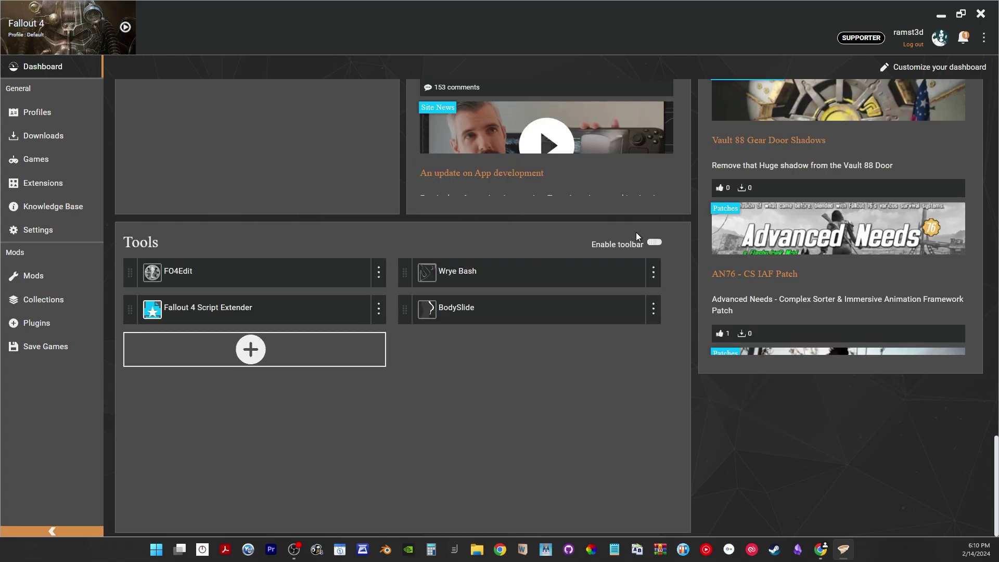
left_click(653, 245)
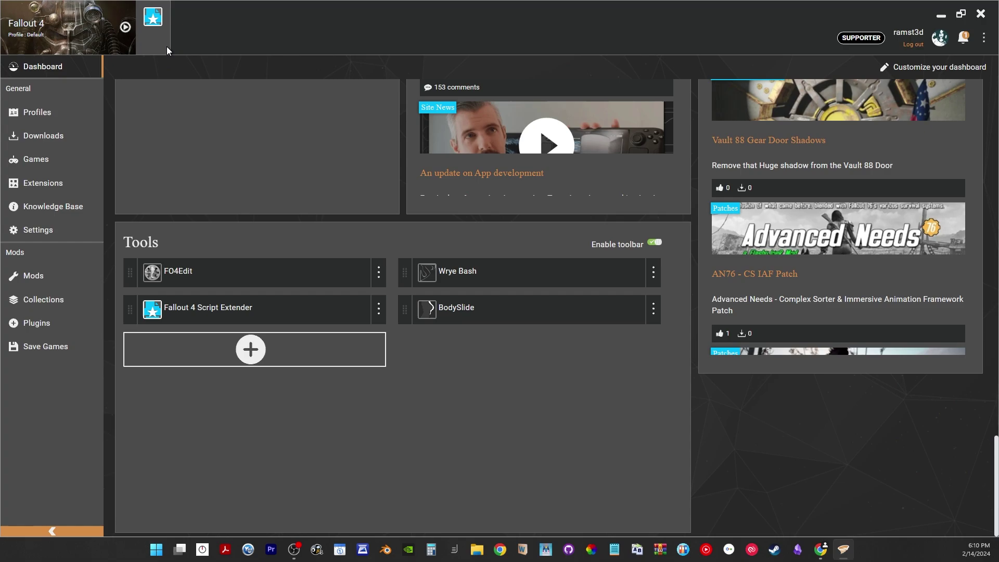
Add and save a dashboard tool named f4se that targets f4se_loader.exe in D:\GAMES\Steam\steamapps\common\Fallout 4
left_click(260, 359)
left_click(247, 374)
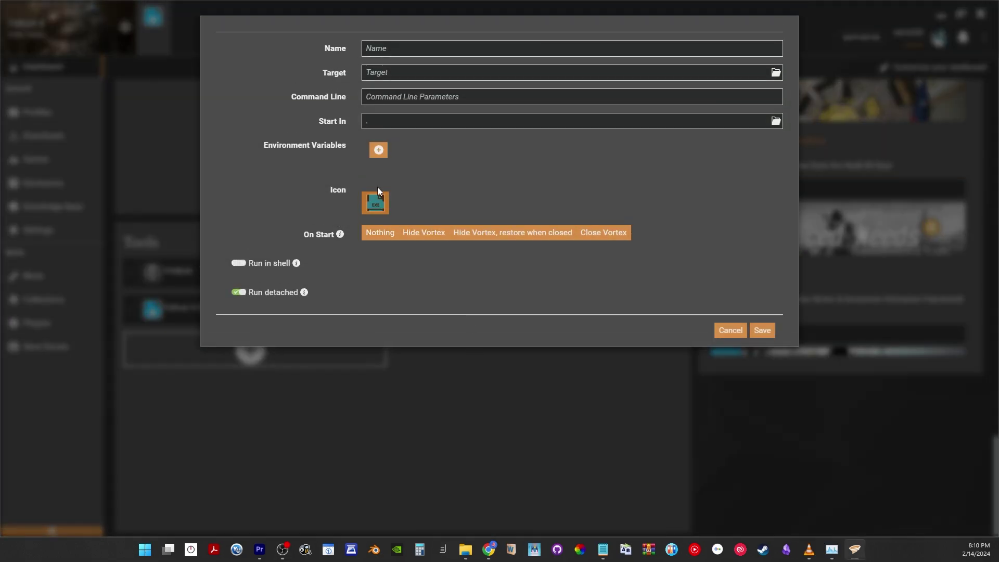
left_click(419, 49)
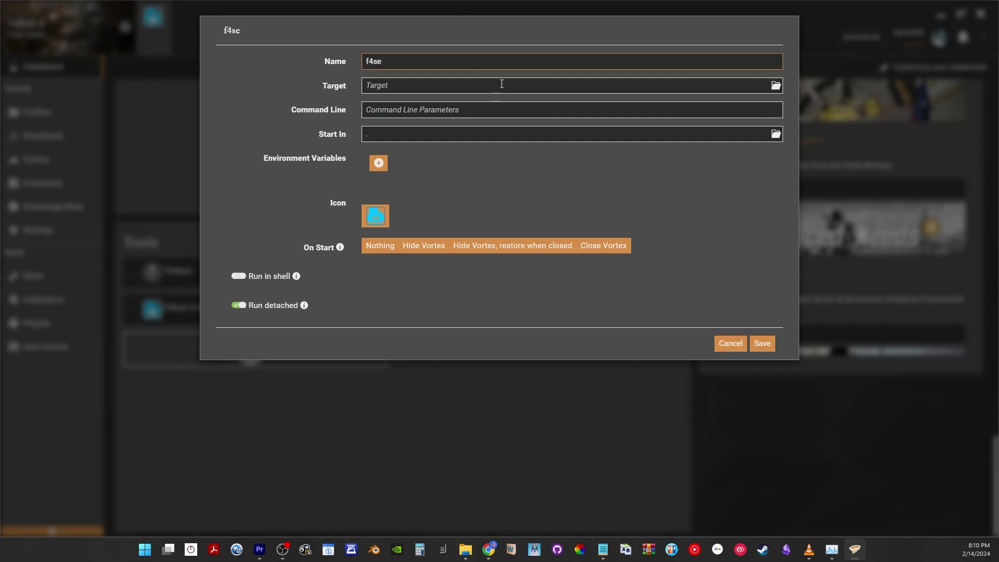
left_click(501, 84)
left_click(775, 85)
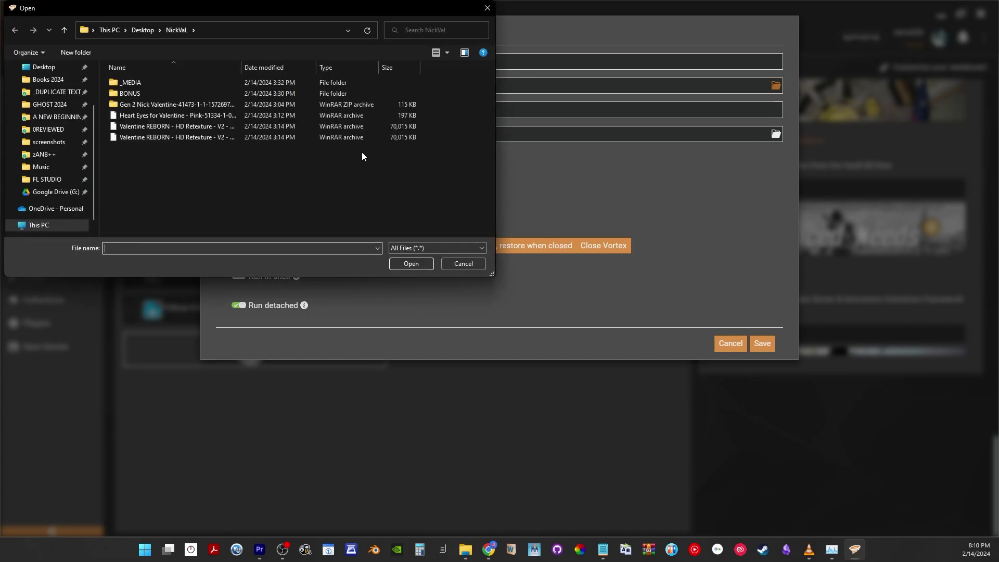
scroll(74, 123, "up", 3)
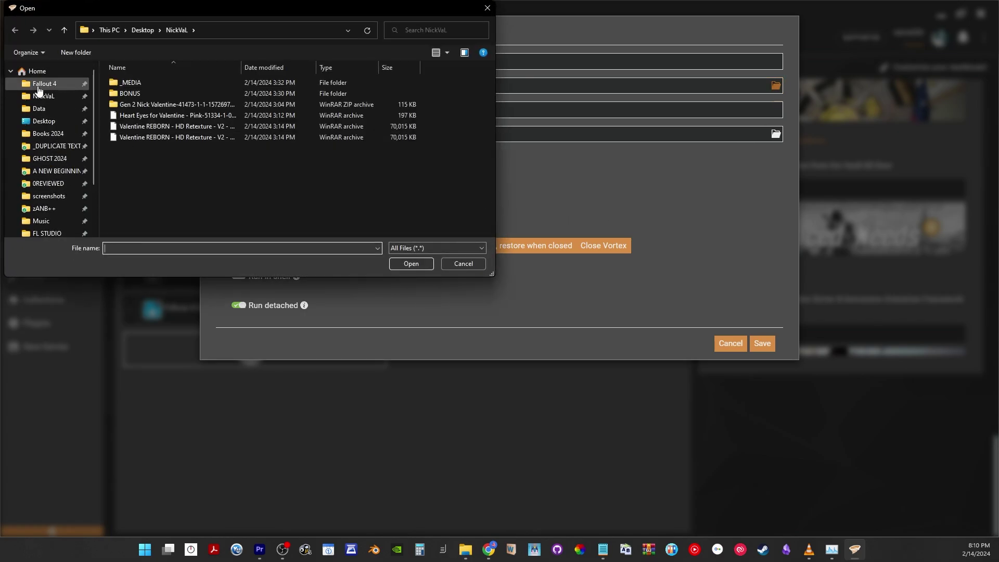
left_click(38, 86)
scroll(147, 160, "down", 5)
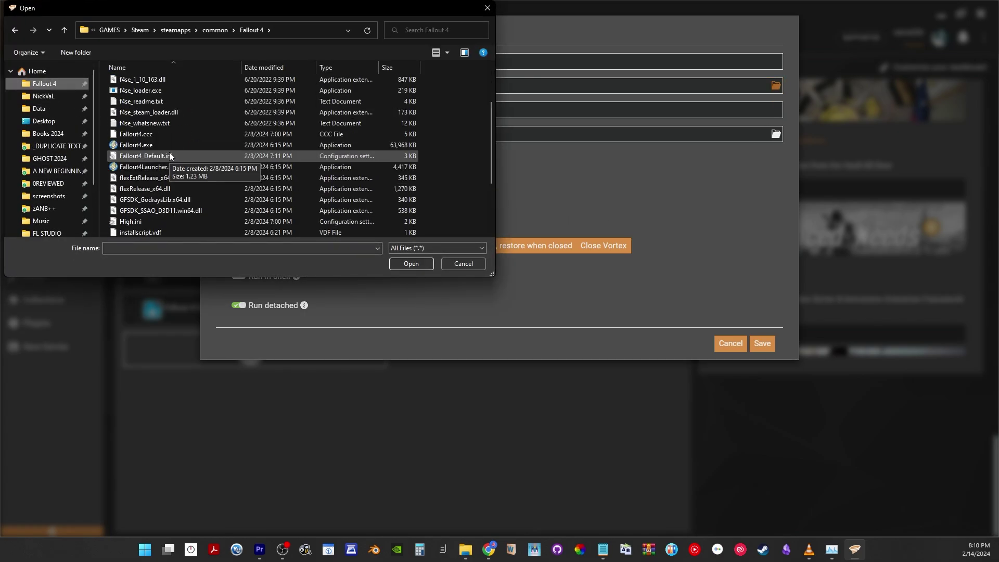
left_click(153, 91)
left_click(410, 263)
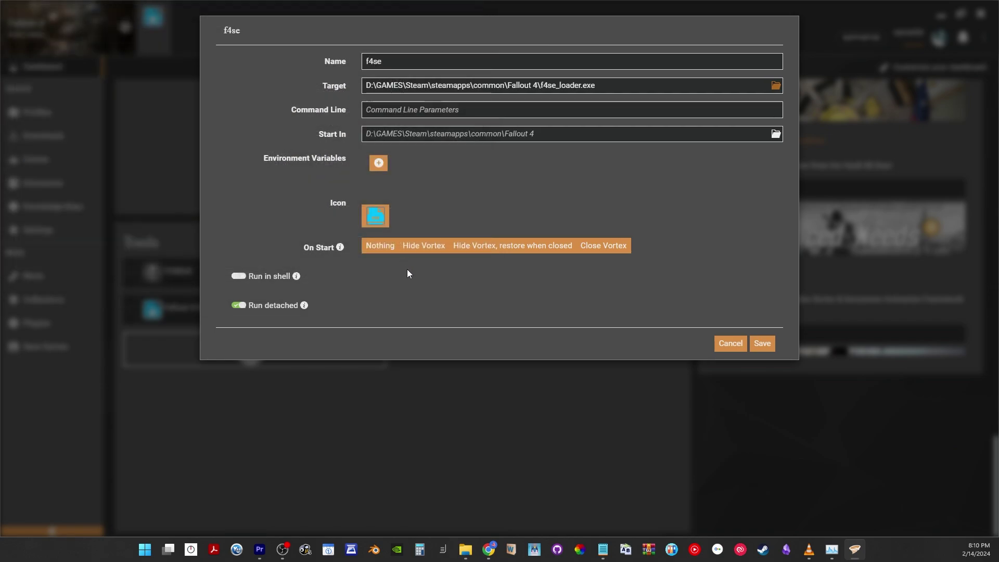
left_click(755, 345)
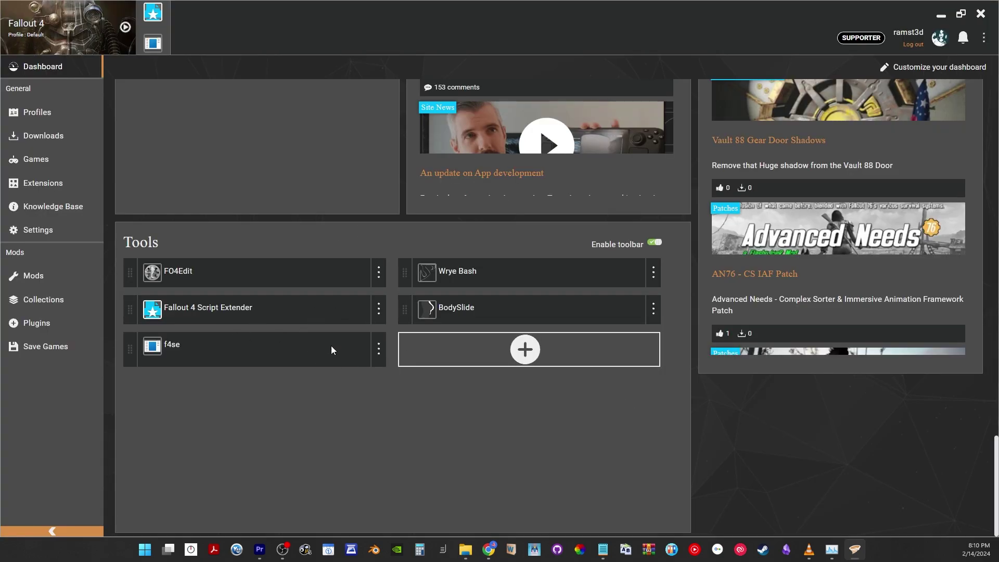
Install the Valentine REBORN - HD Retexture - V2 - Blue Eyes archive from the Desktop's NickVaL folder as a mod and enable it
left_click(41, 183)
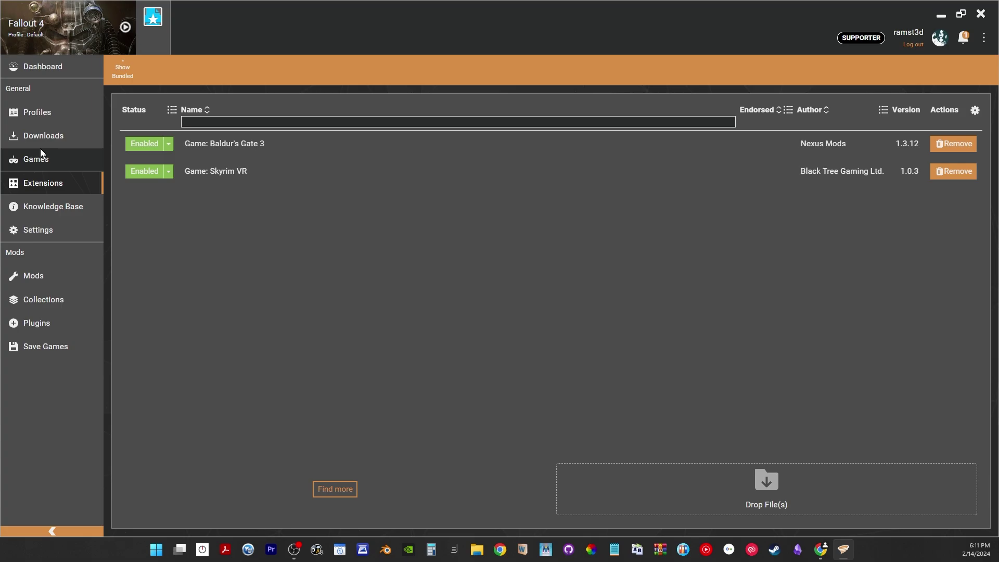
left_click(37, 112)
left_click(52, 275)
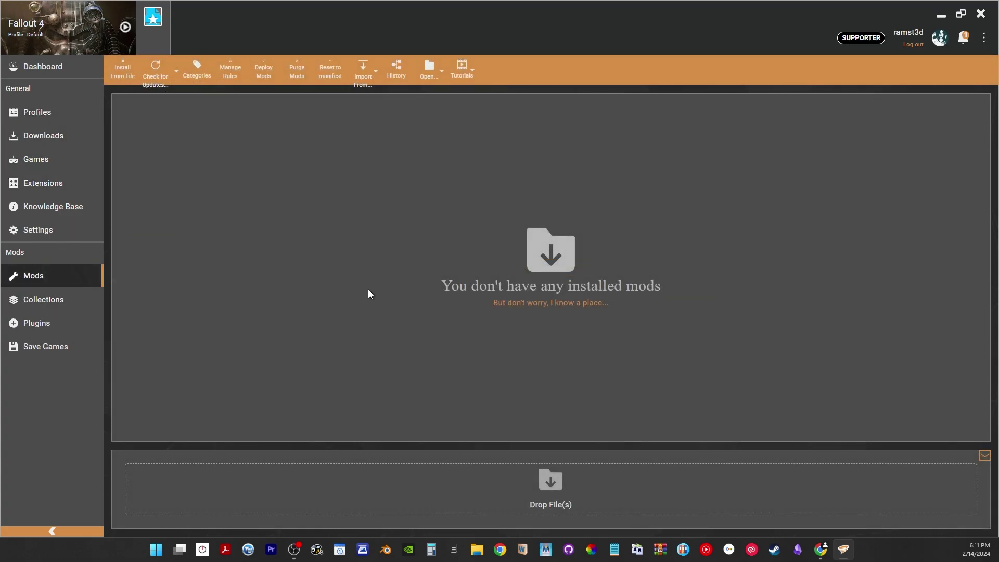
left_click(133, 67)
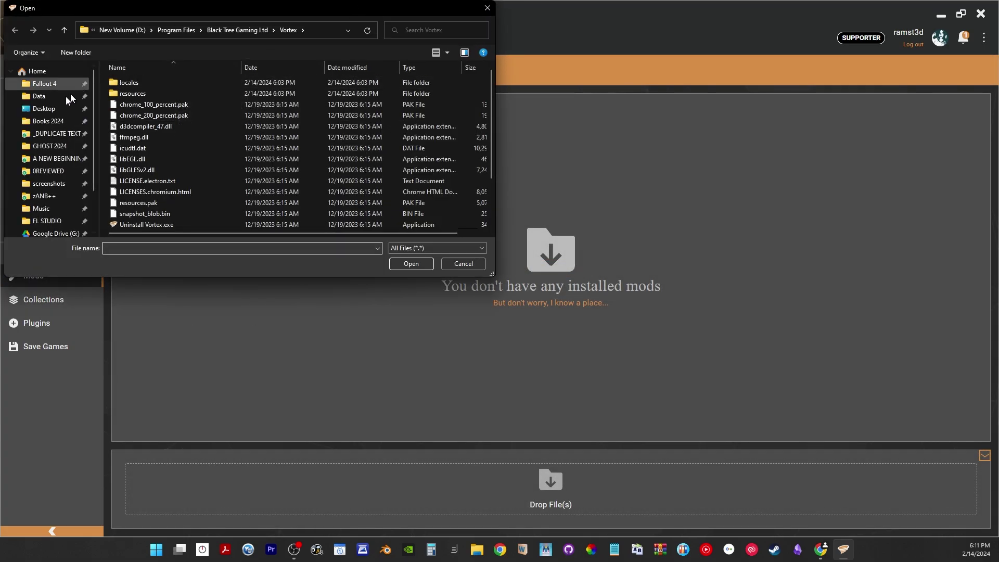
left_click(46, 108)
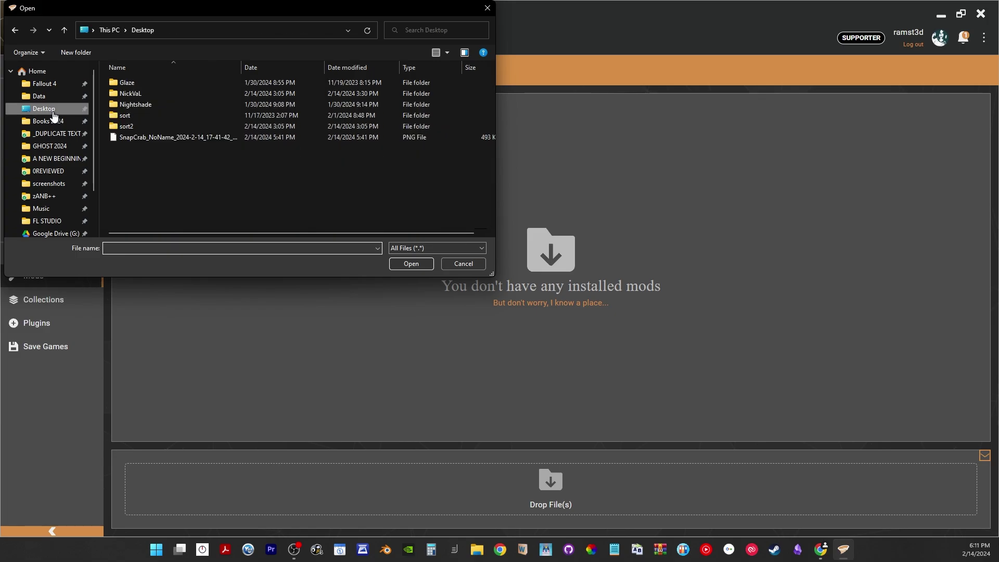
double_click(130, 94)
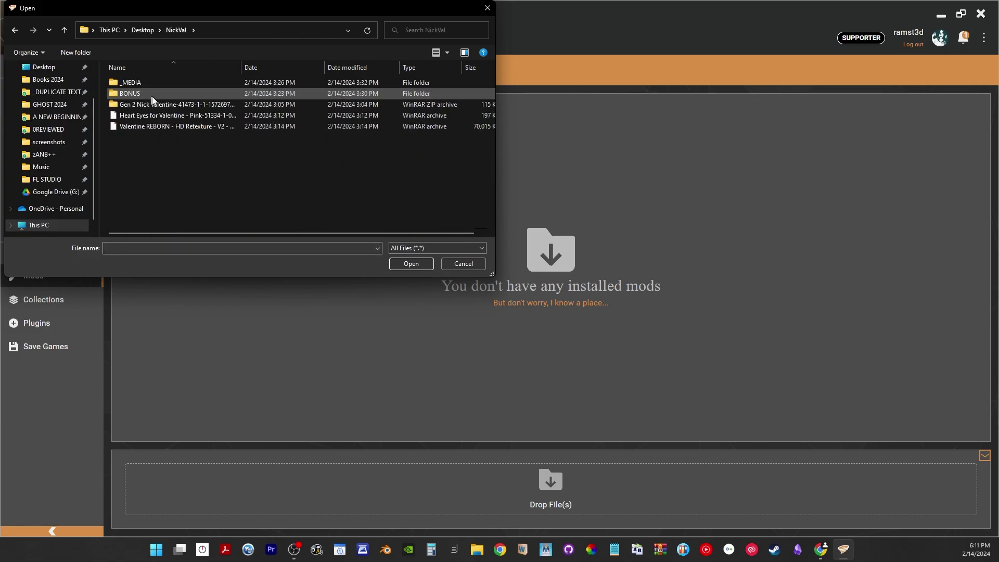
double_click(172, 127)
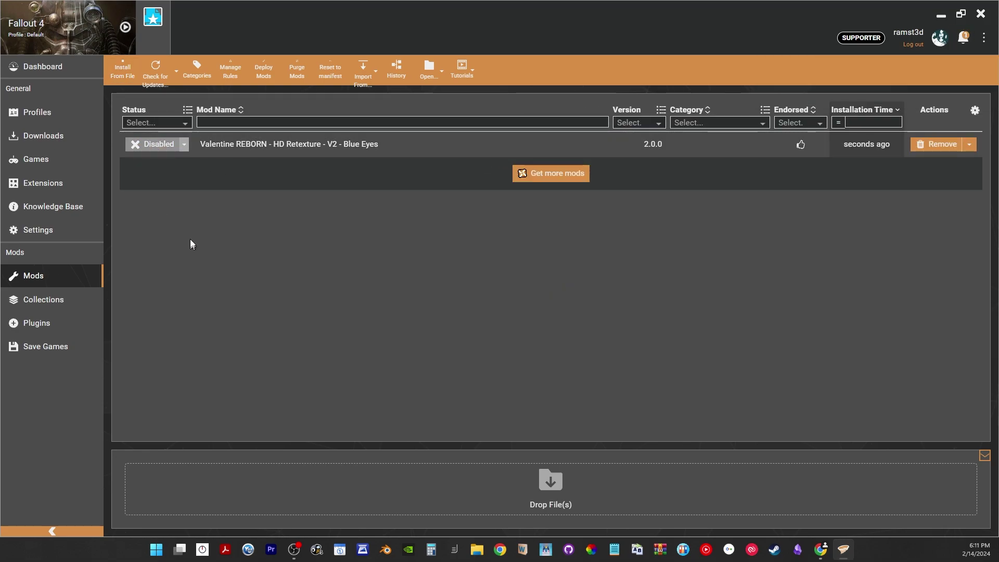
left_click(155, 144)
Duplicate the Valentine REBORN Blue Eyes archive within the NickVaL folder in File Explorer
left_click(475, 548)
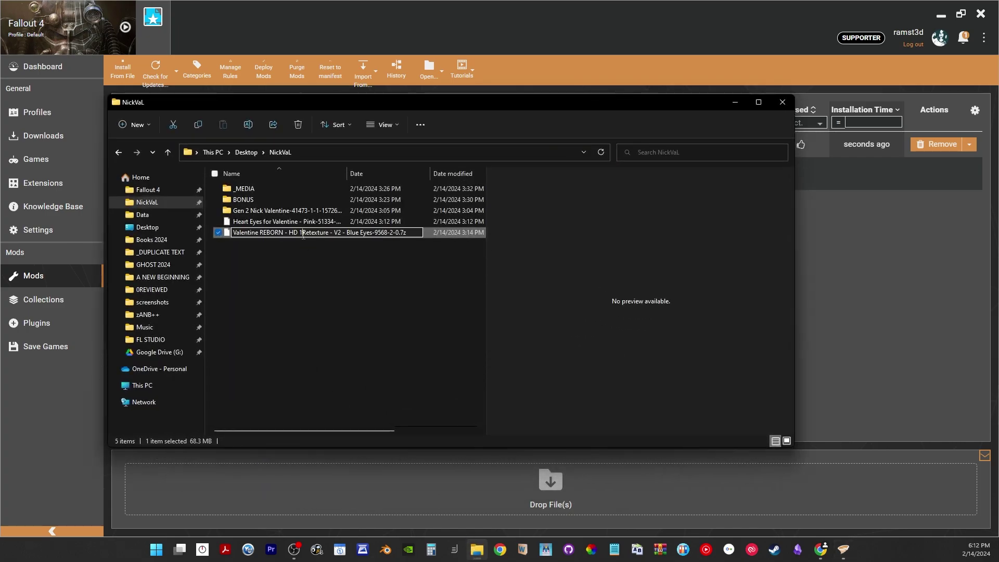
right_click(291, 234)
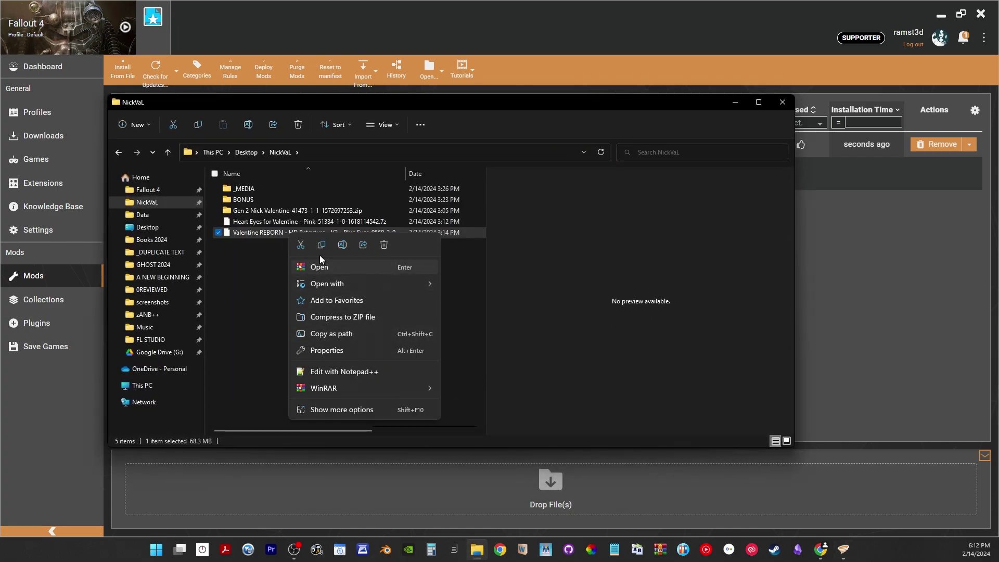
left_click(307, 283)
right_click(307, 284)
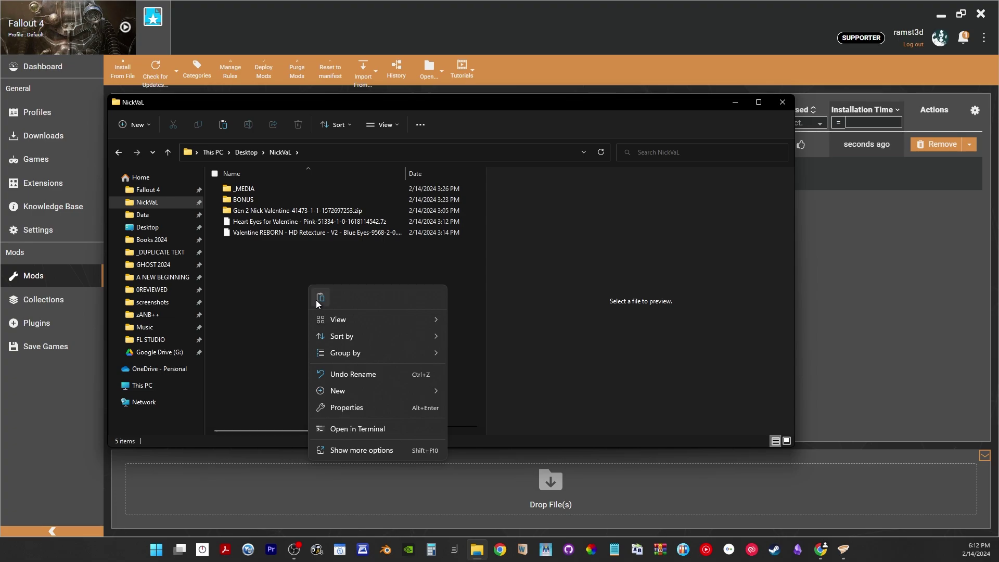
left_click(320, 298)
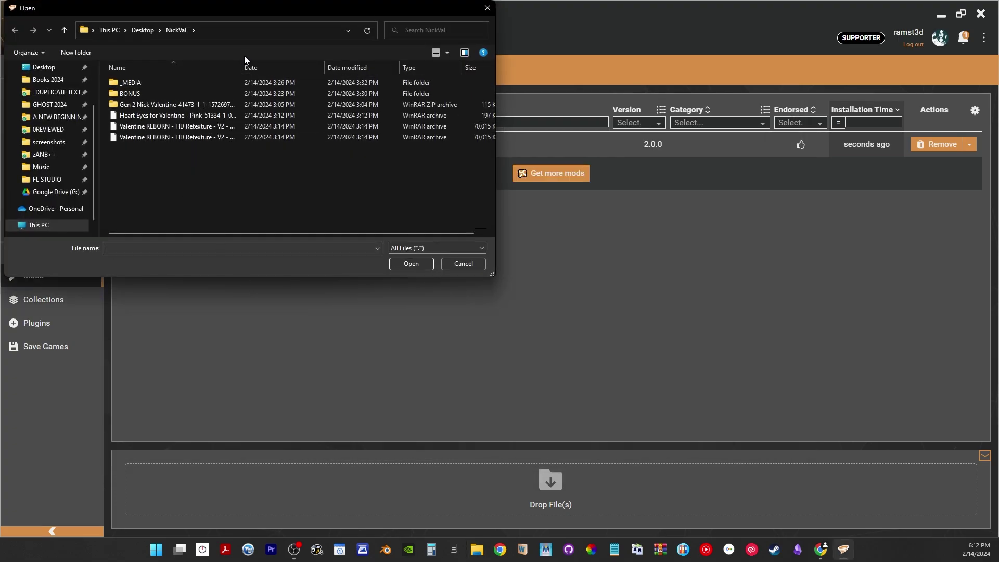
Install the copied Valentine REBORN Blue Eyes archive as a second mod in Vortex and enable it
left_click_drag(240, 67, 315, 67)
double_click(317, 125)
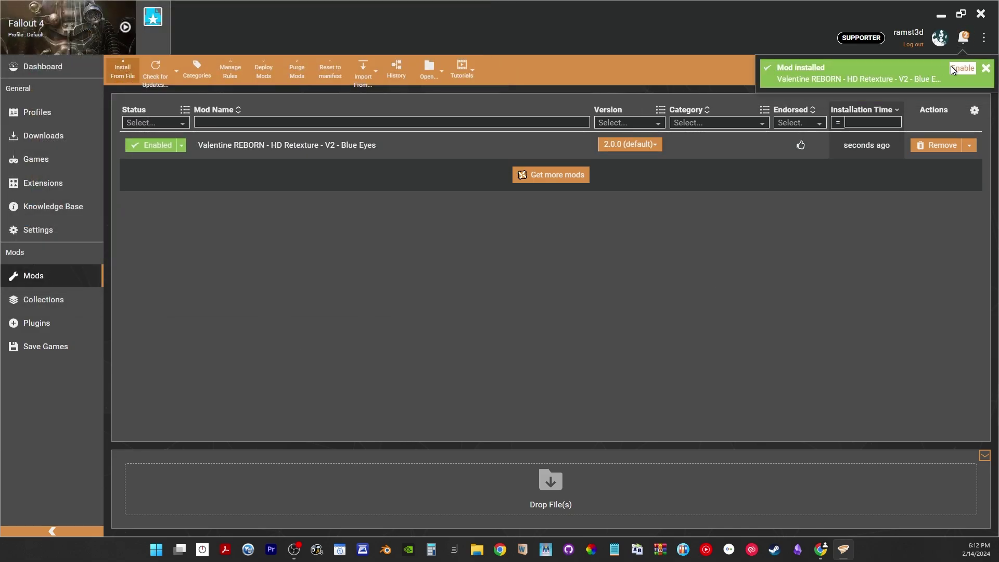
left_click(952, 69)
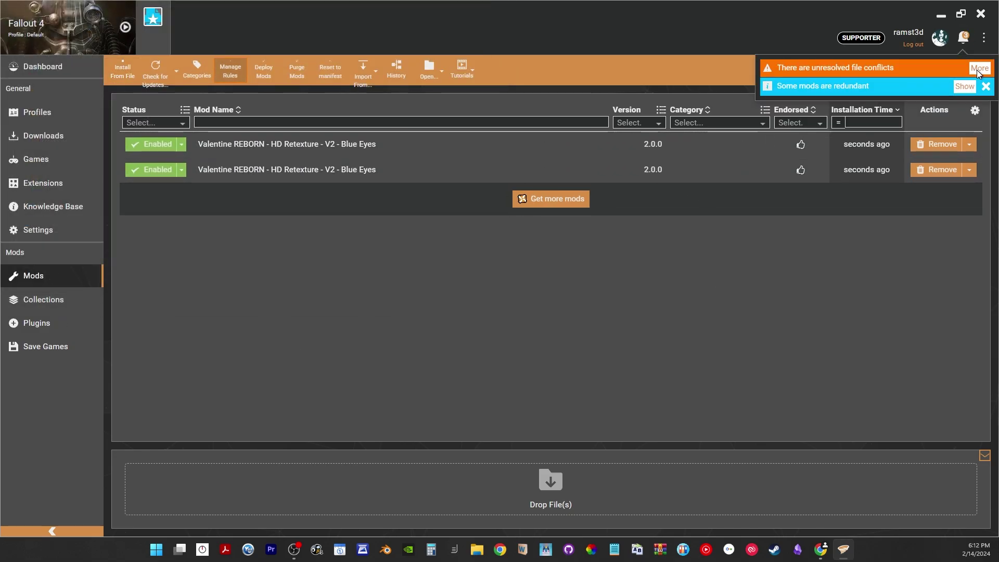
Review the redundant Valentine REBORN mod's report, examining its overwritten and undeployed files
left_click(964, 87)
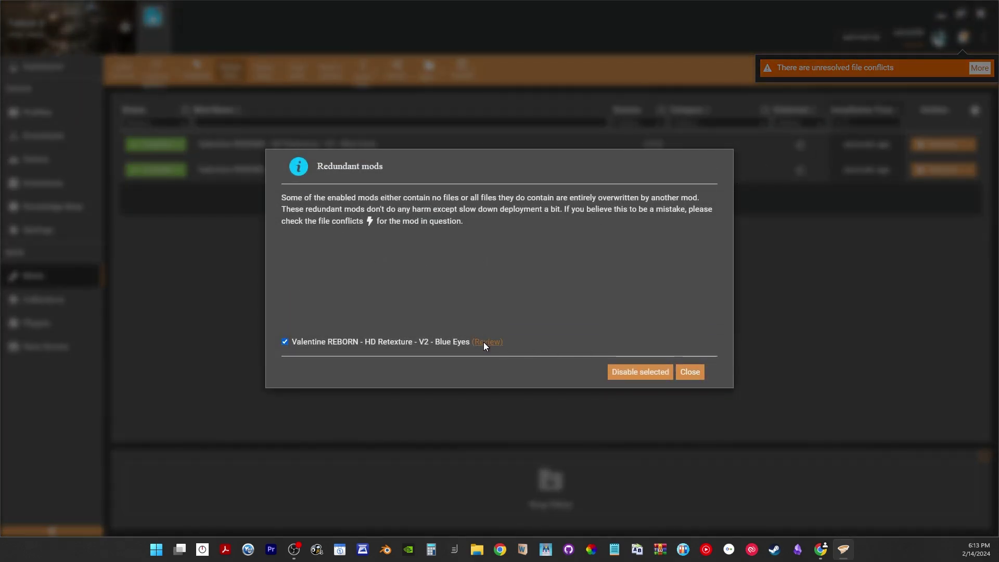
left_click(483, 342)
scroll(485, 223, "down", 10)
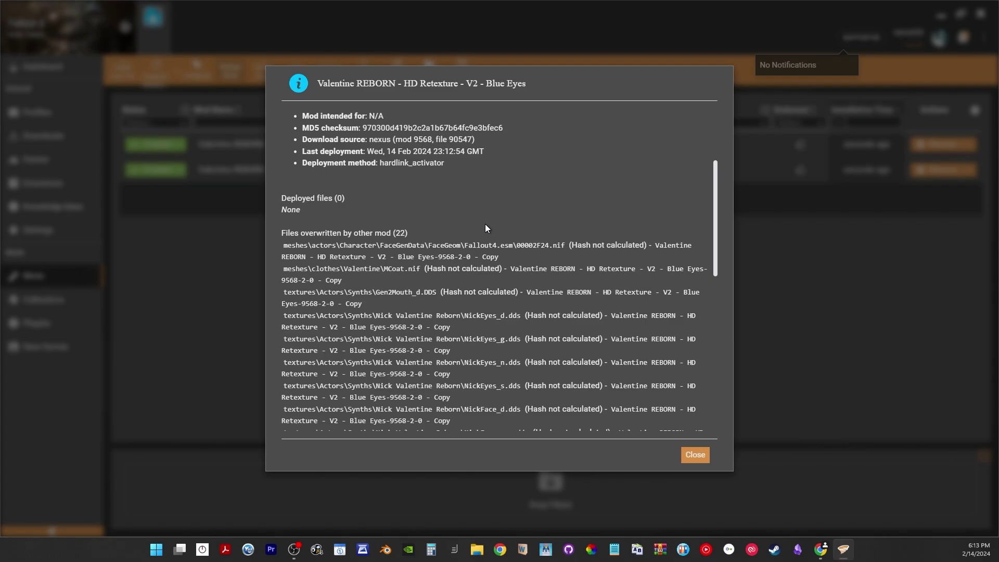
scroll(485, 224, "down", 5)
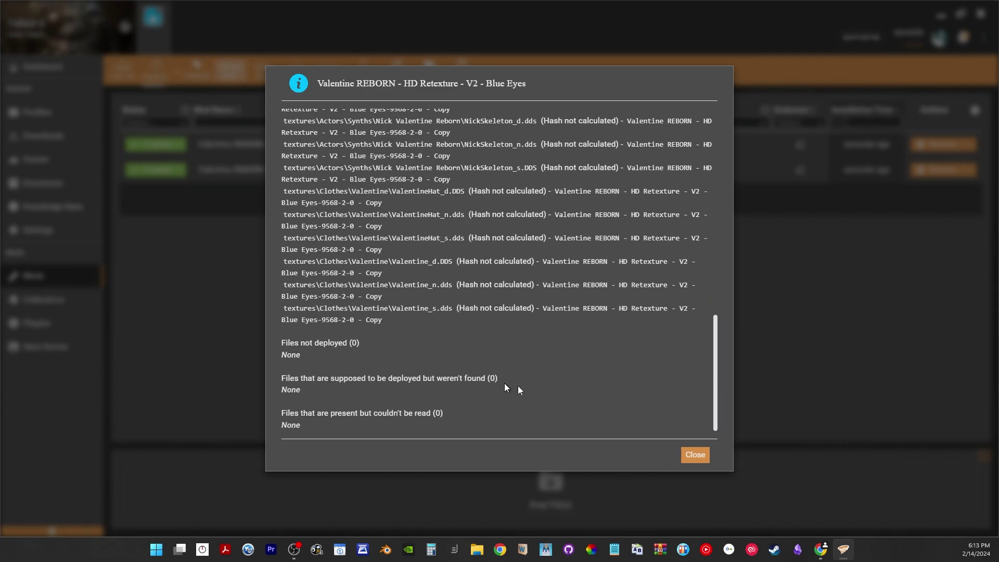
Disable the redundant Valentine REBORN Blue Eyes mod and apply the fix for loose files that may not get loaded
left_click(696, 454)
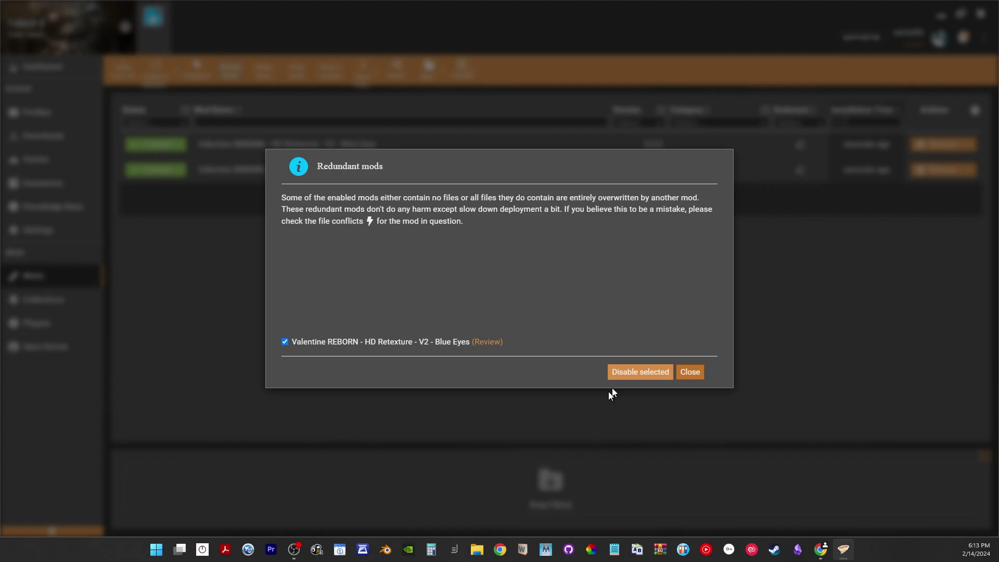
left_click(641, 373)
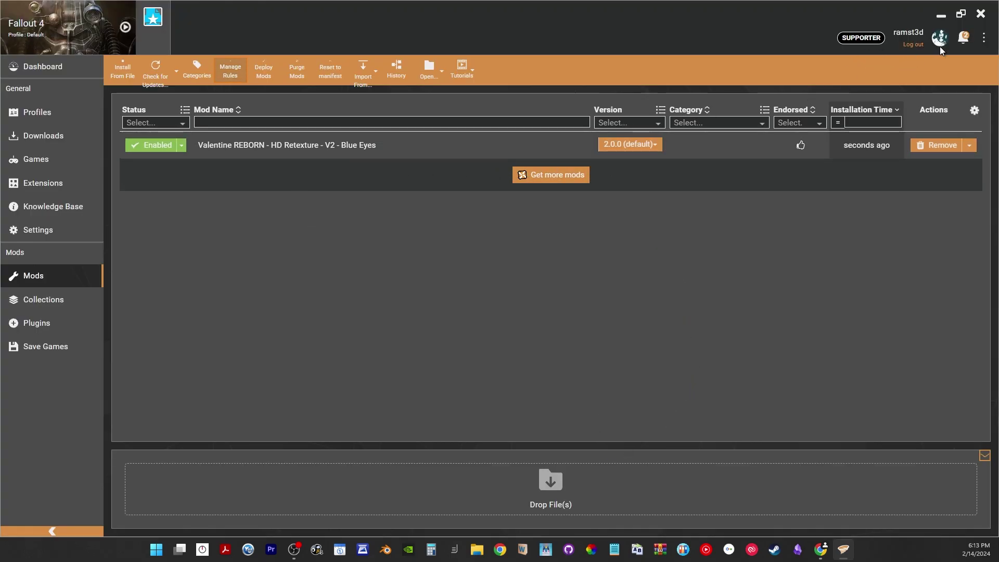
left_click(962, 38)
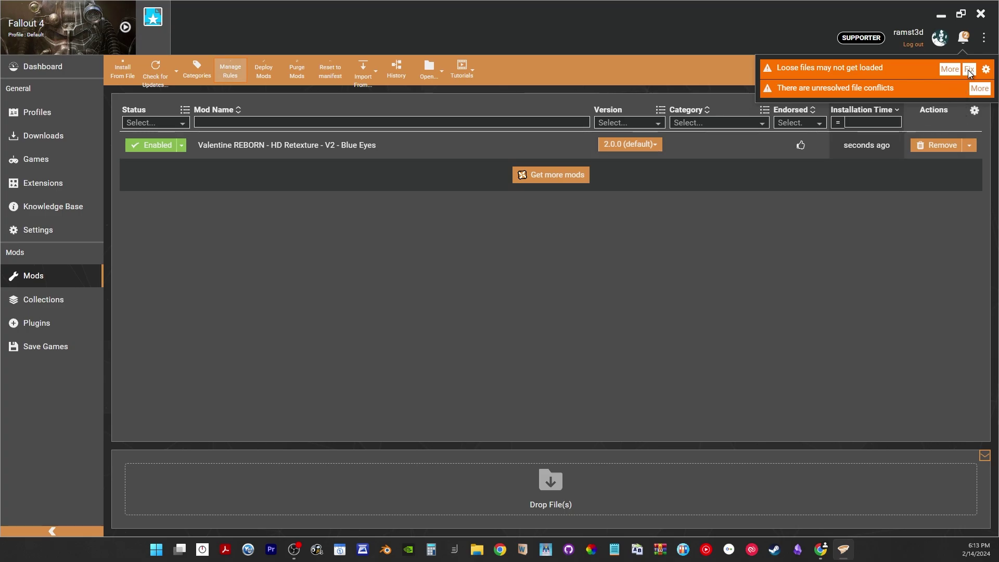
left_click(950, 69)
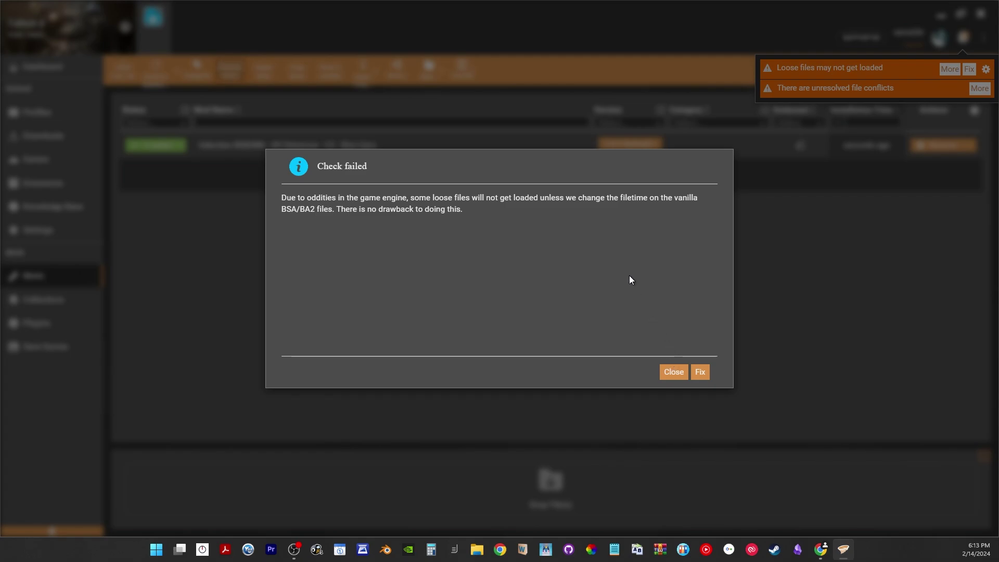
left_click(699, 372)
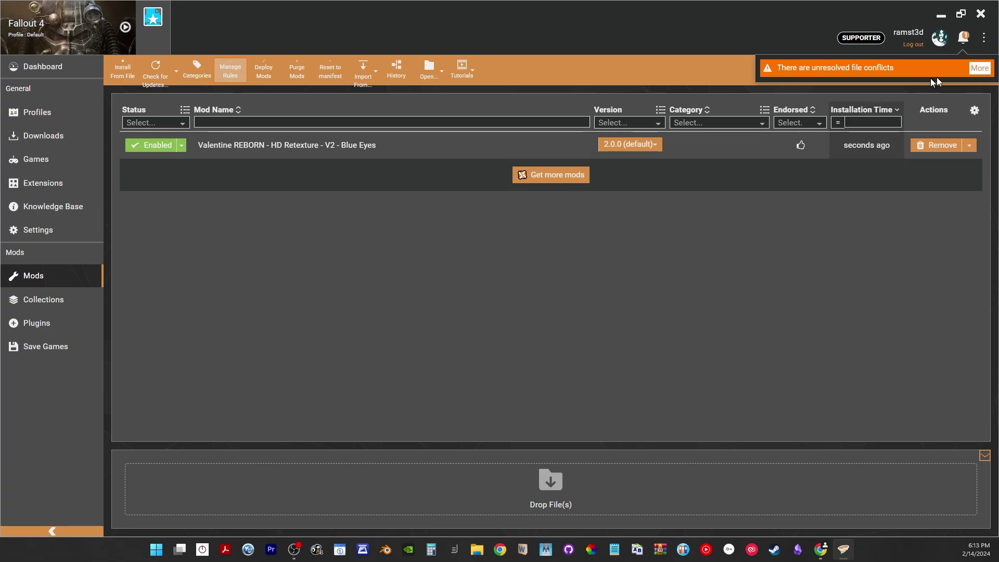
Open the conflict rules for the two Valentine REBORN mods and set the first one to load after all
left_click(976, 69)
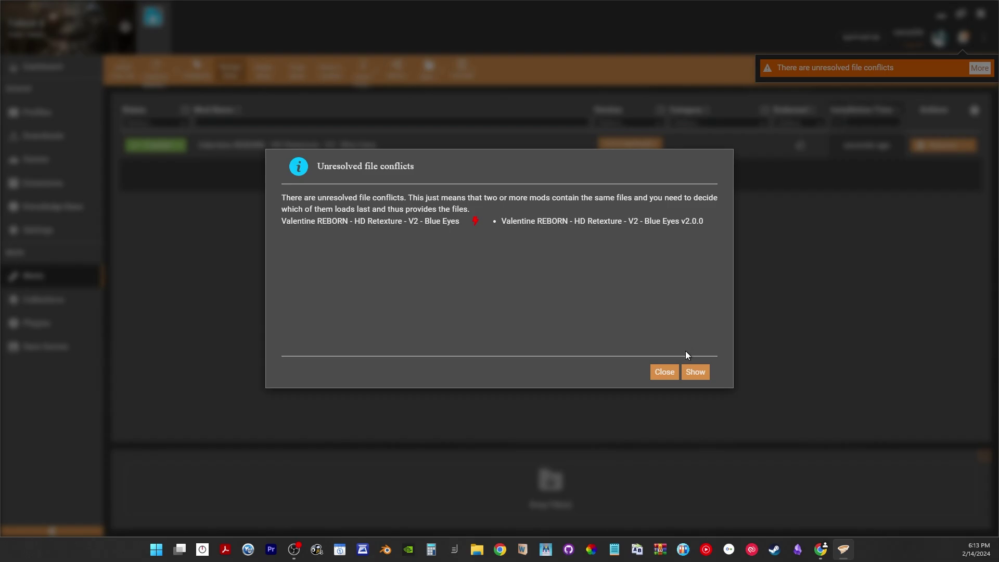
left_click(694, 372)
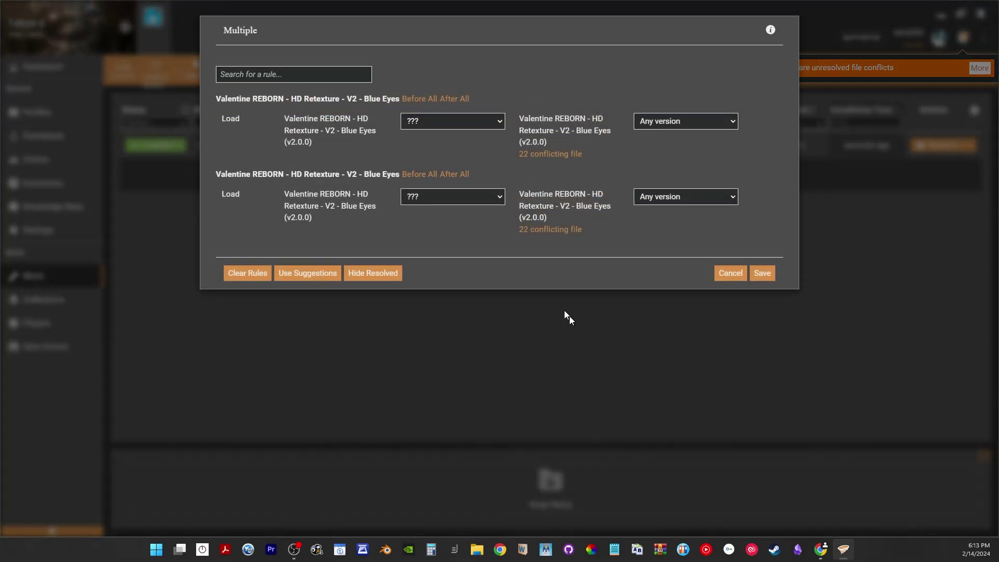
left_click(494, 123)
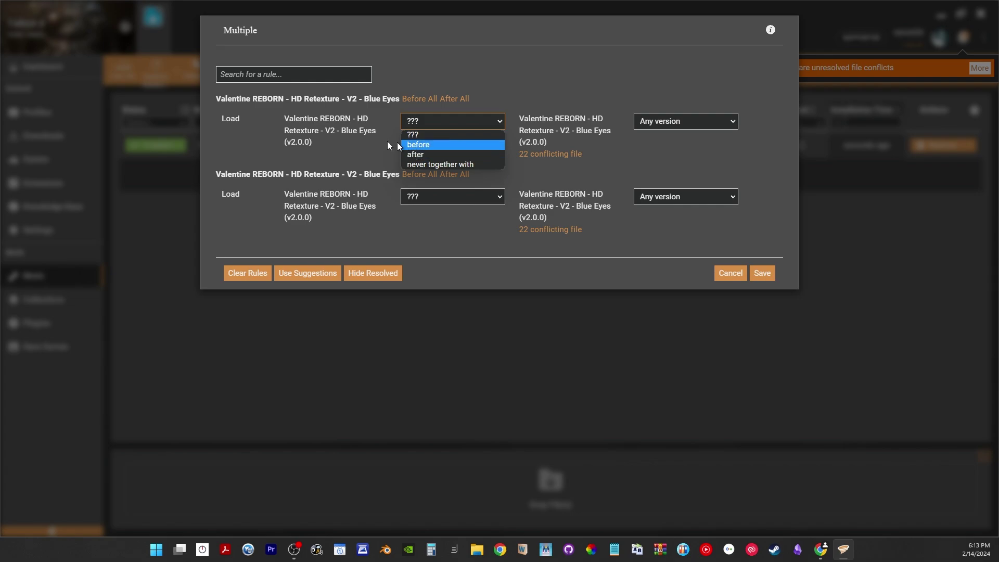
left_click(367, 140)
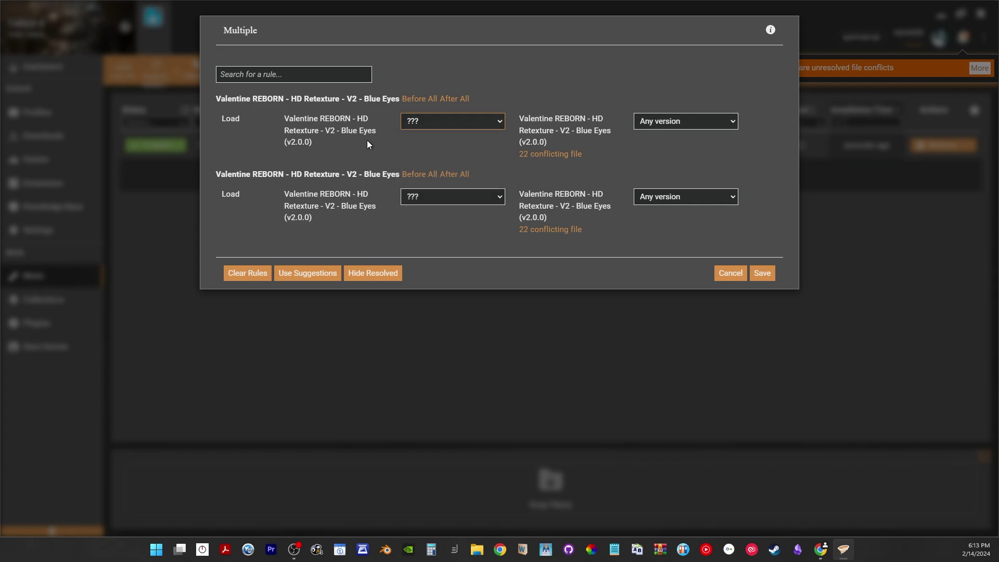
left_click(463, 99)
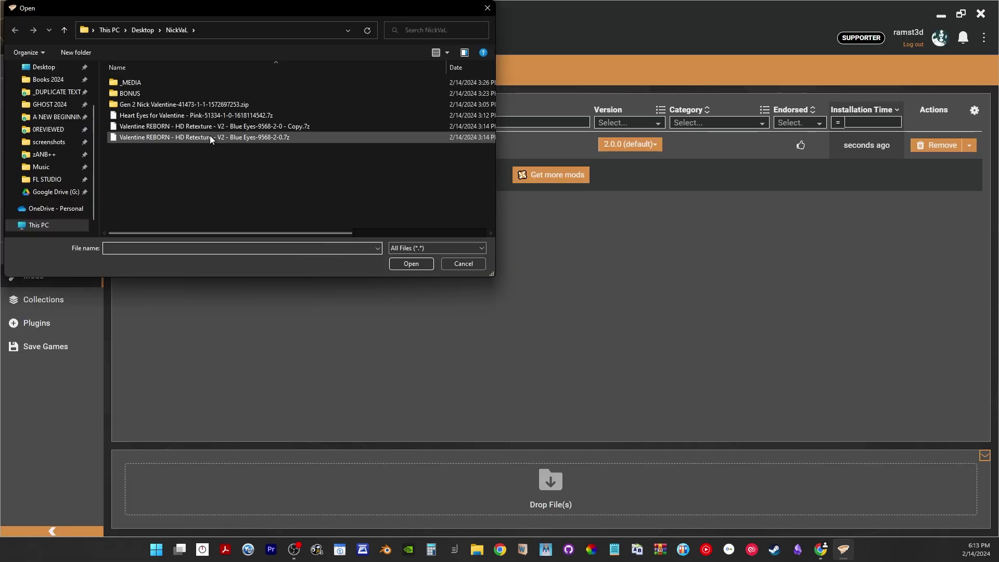
Install and enable the Gen 2 Nick Valentine archive, and examine the Valentine REBORN mod's details and the plugin load order
double_click(198, 105)
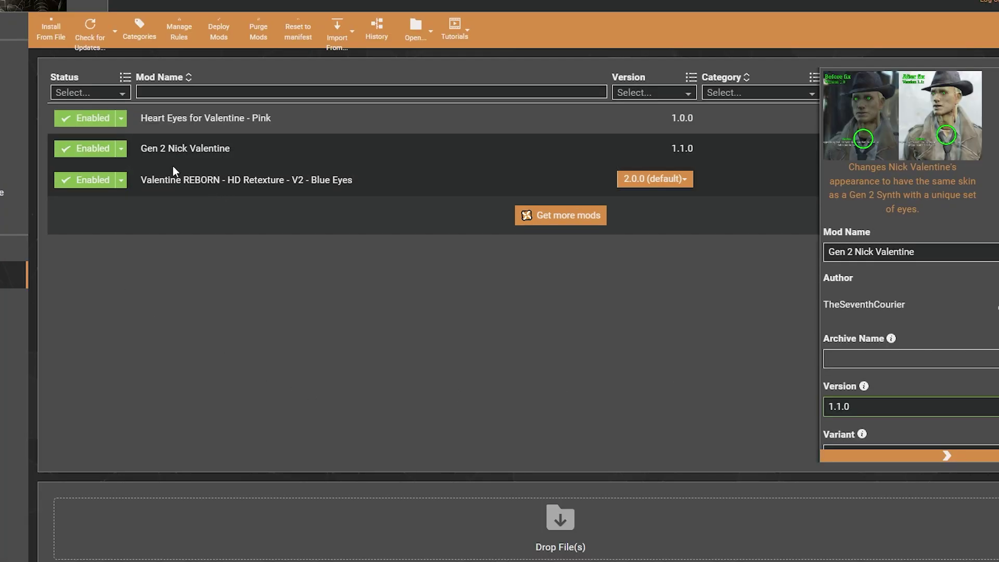
left_click(161, 180)
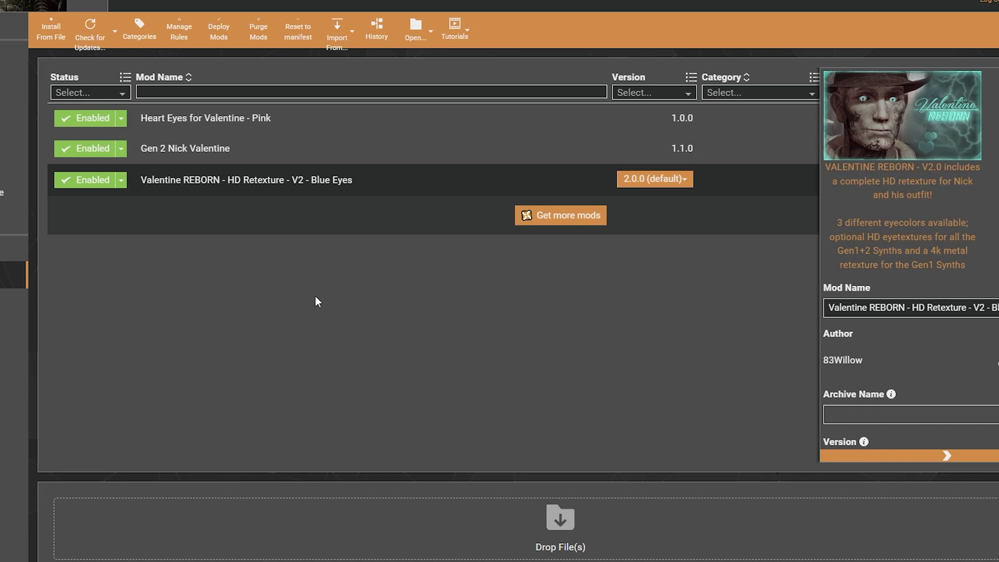
left_click(14, 331)
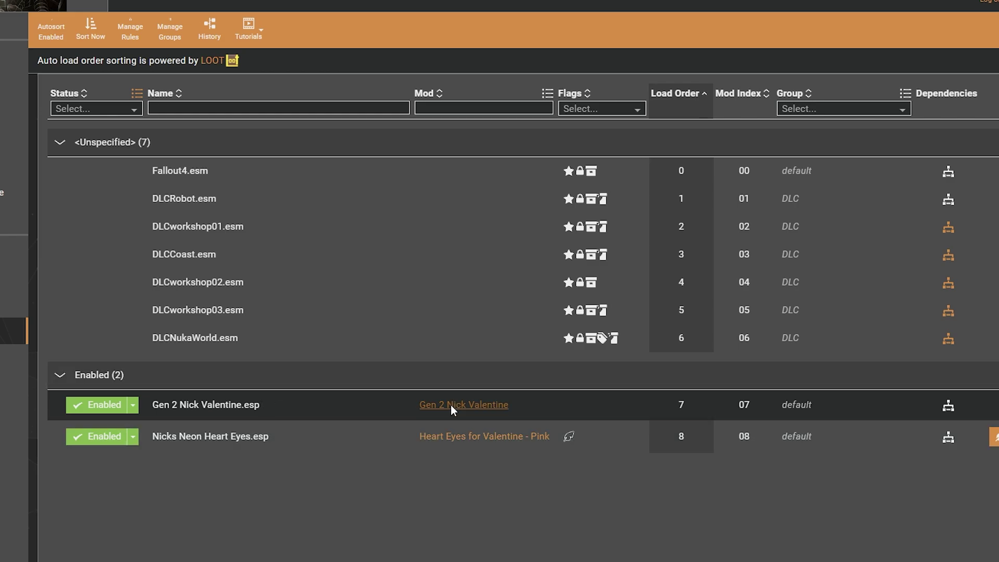
left_click(11, 283)
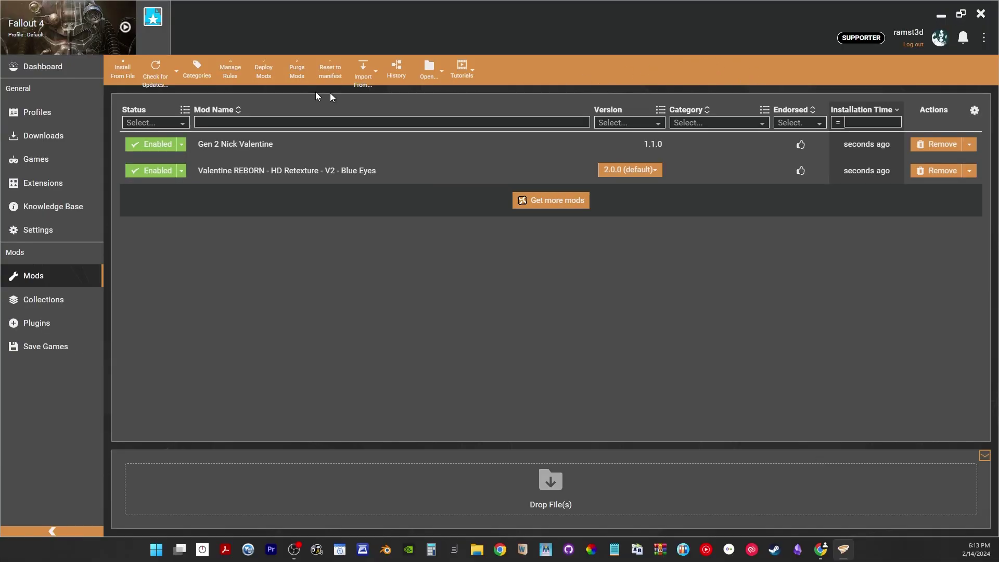
Install the Heart Eyes for Valentine - Pink archive from the NickVaL folder as a mod and enable it
left_click(125, 76)
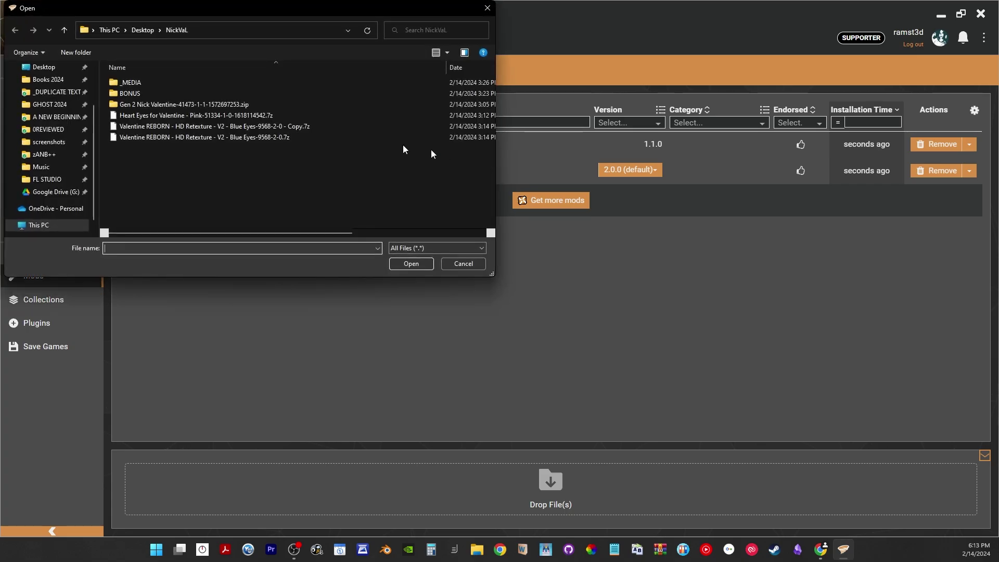
double_click(158, 117)
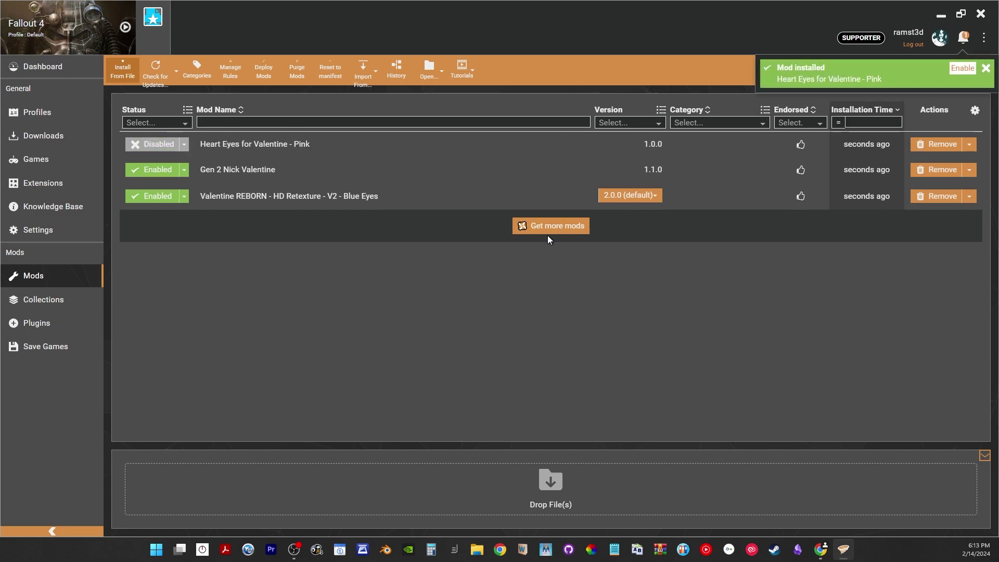
left_click(961, 71)
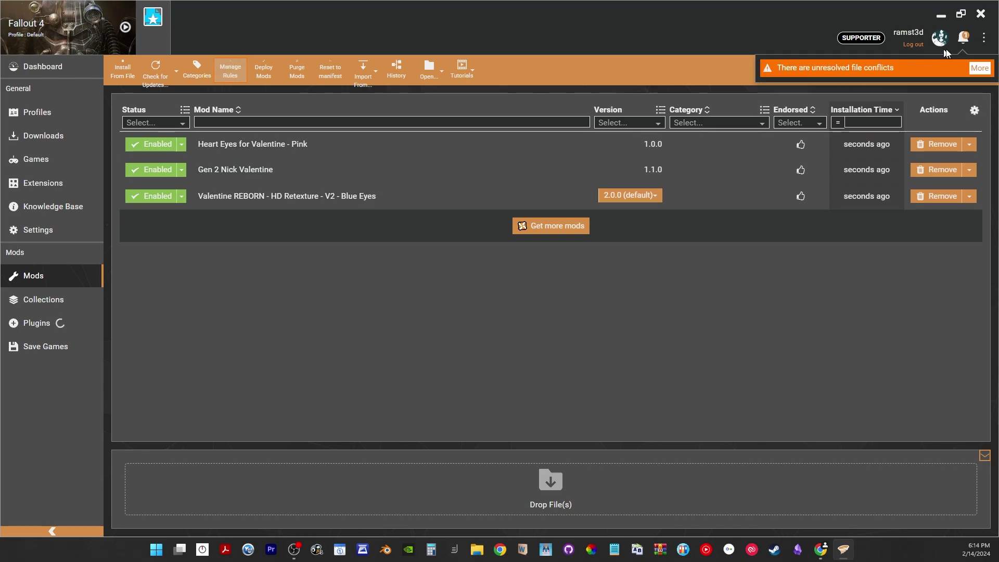
Resolve the file conflict by loading Heart Eyes for Valentine - Pink after Gen 2 Nick Valentine, applying its After All rule and saving
left_click(978, 67)
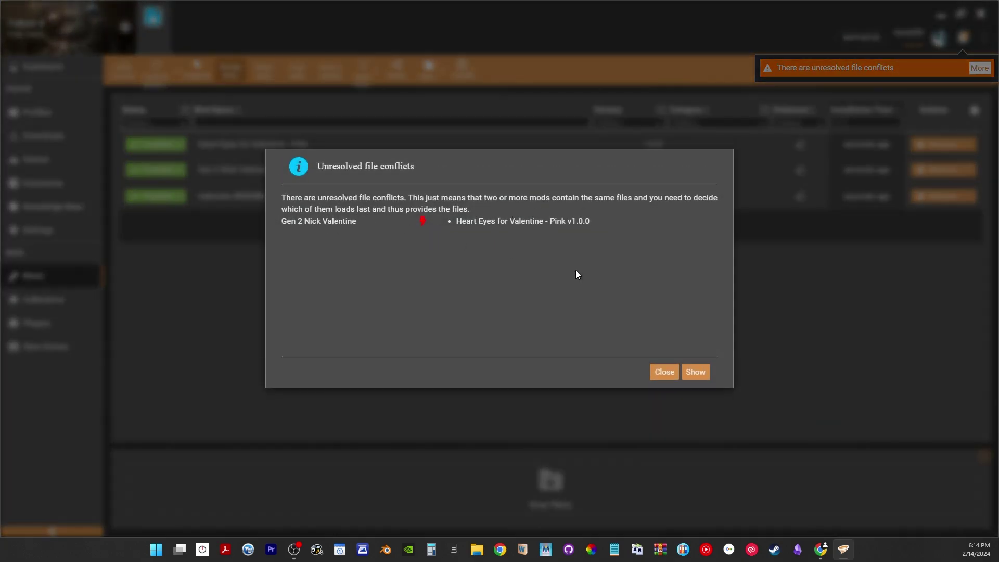
left_click(692, 370)
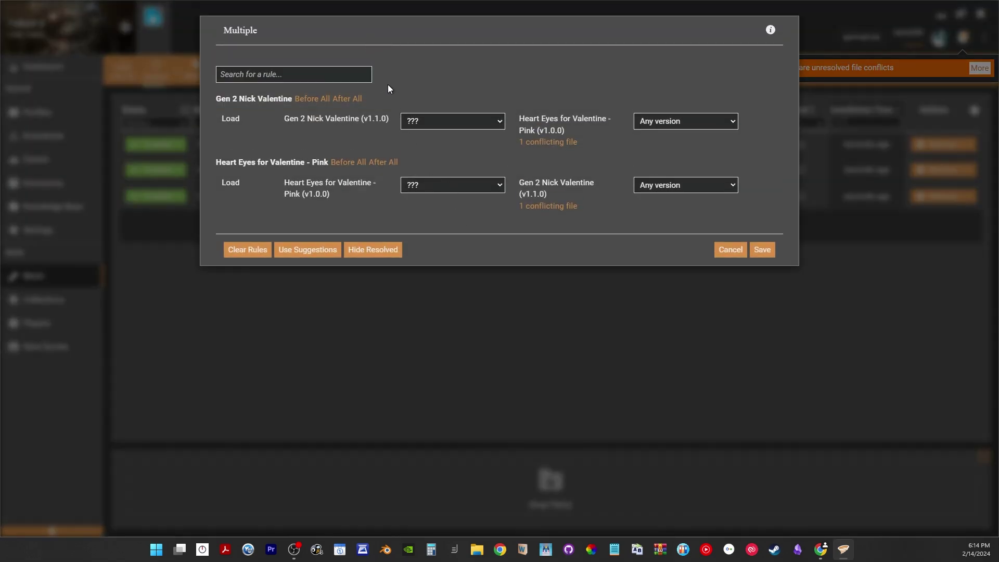
left_click(469, 186)
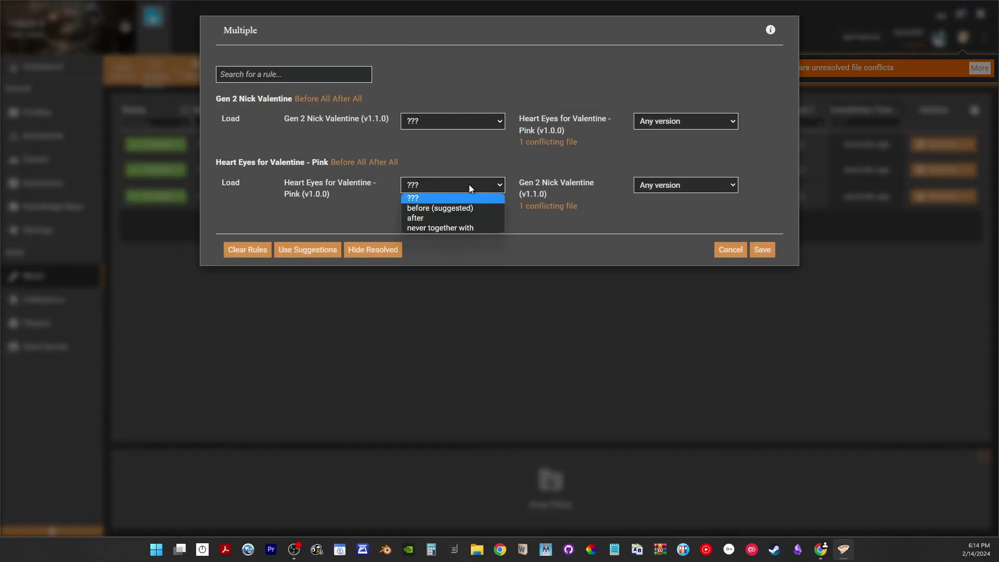
left_click(463, 219)
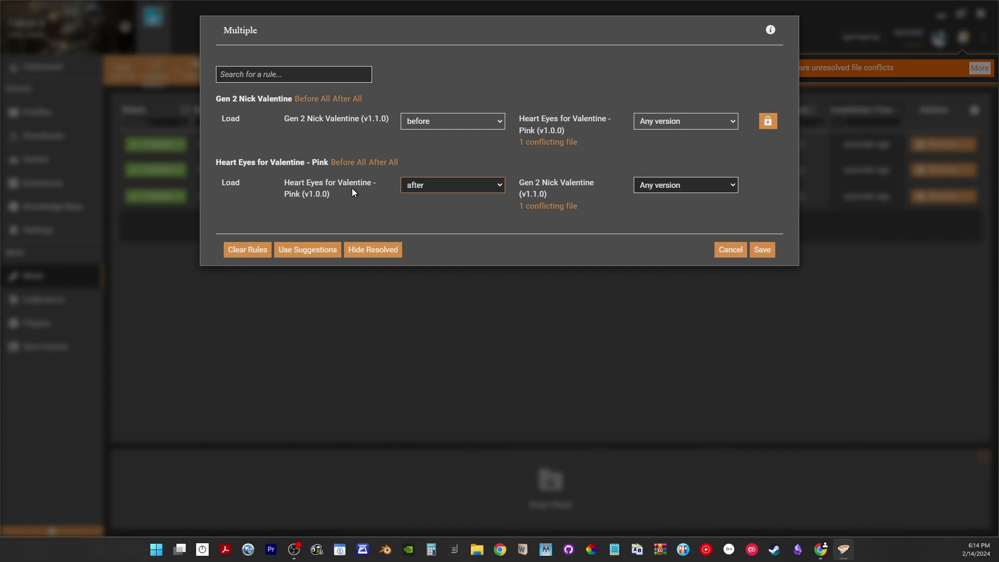
left_click(375, 163)
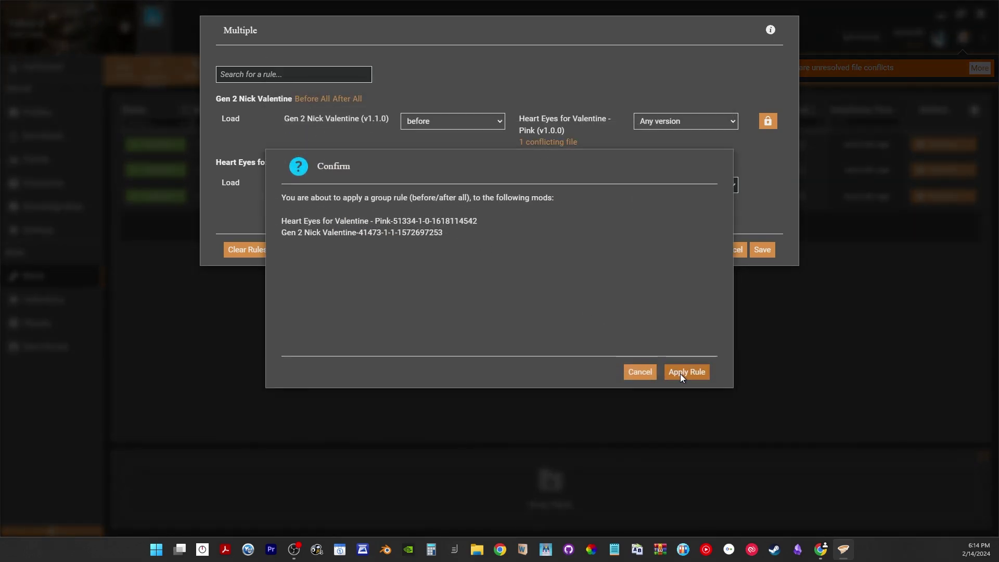
left_click(681, 372)
left_click(762, 250)
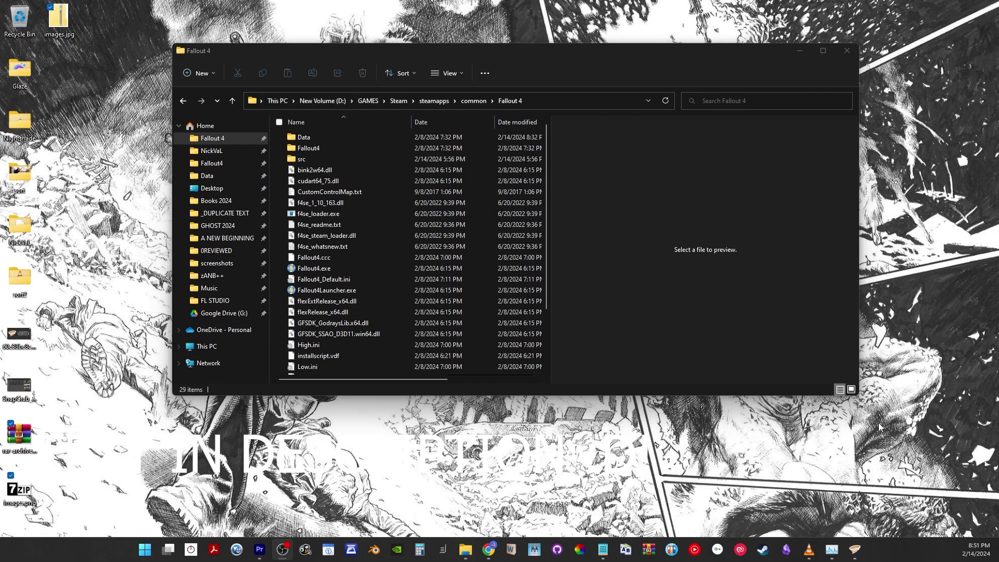
In File Explorer, go to Documents\My Games\Fallout4 and open Fallout4Custom.ini for editing at the end of its text
double_click(787, 52)
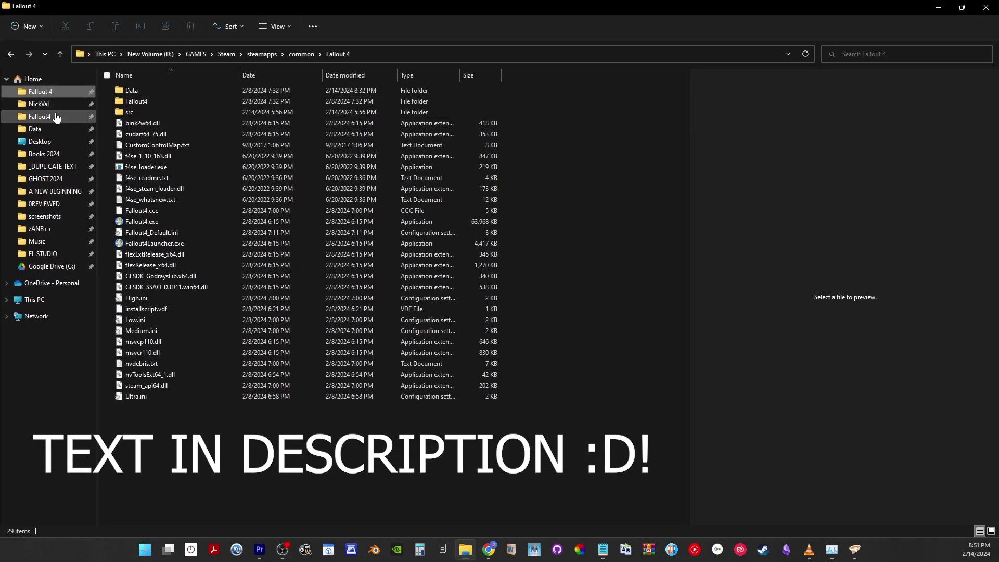
left_click(53, 115)
left_click(296, 53)
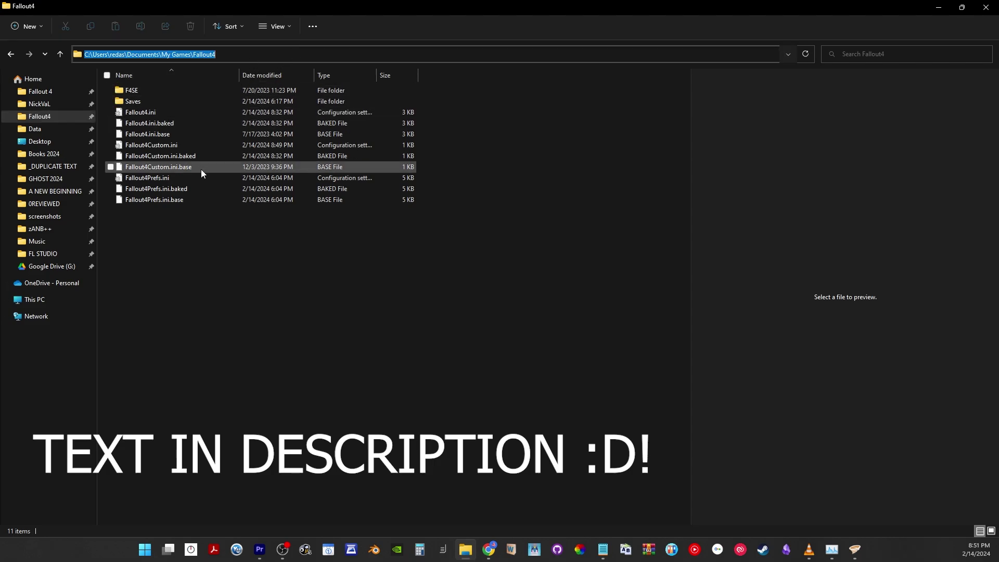
left_click(176, 147)
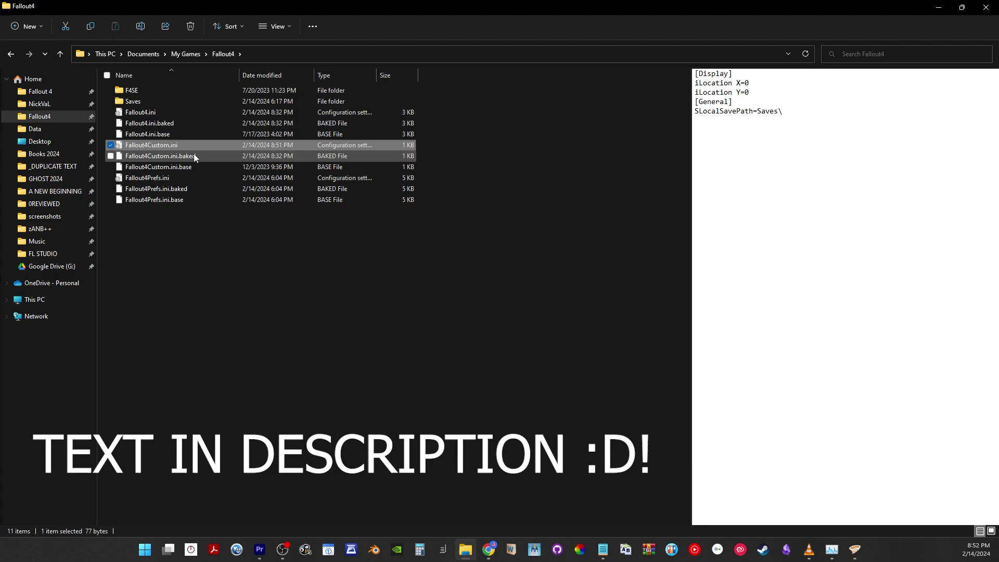
double_click(206, 147)
left_click(455, 164)
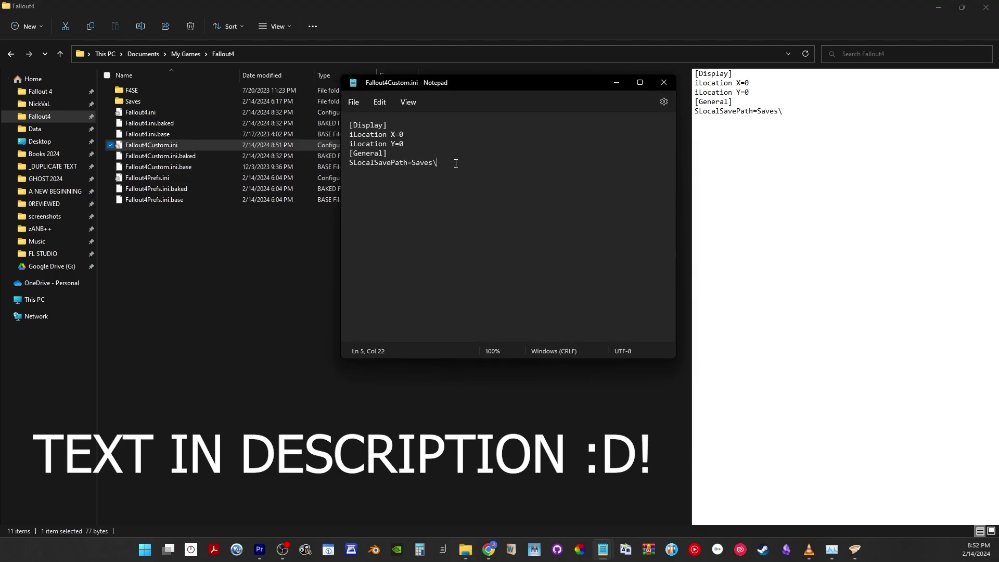
Add an [Archive] section with bInvalidateOlderFiles=1 and sResourceDataDirsFinal= to Fallout4Custom.ini, without a second [Display] section, then save and close the file and folder
key("Return")
type("[Archive] bInvalidateOlderFiles=1 sResourceDataDirsFinal=  [Display] iLocation X=0 iLocation Y=0")
left_click_drag(428, 253, 348, 218)
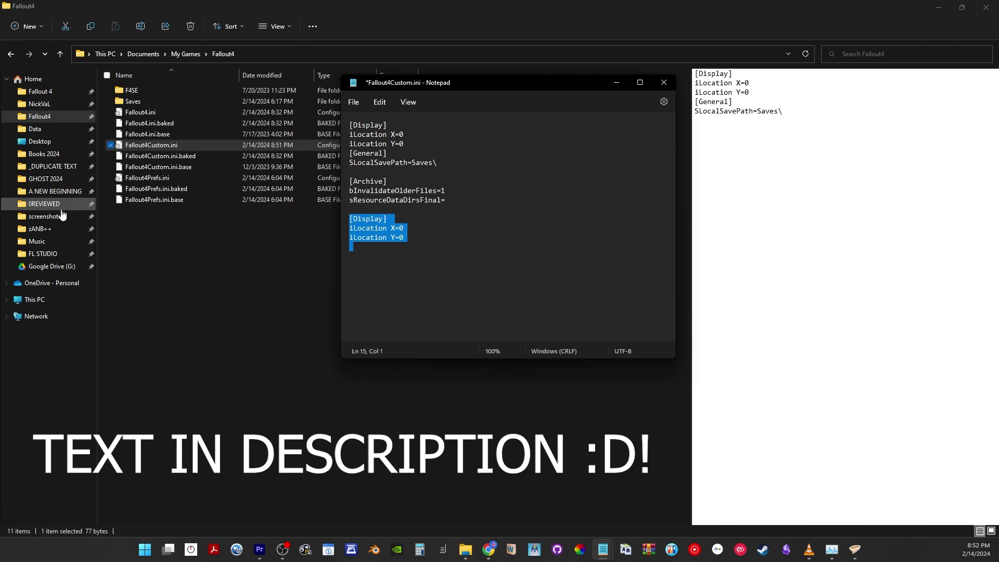
key("BackSpace")
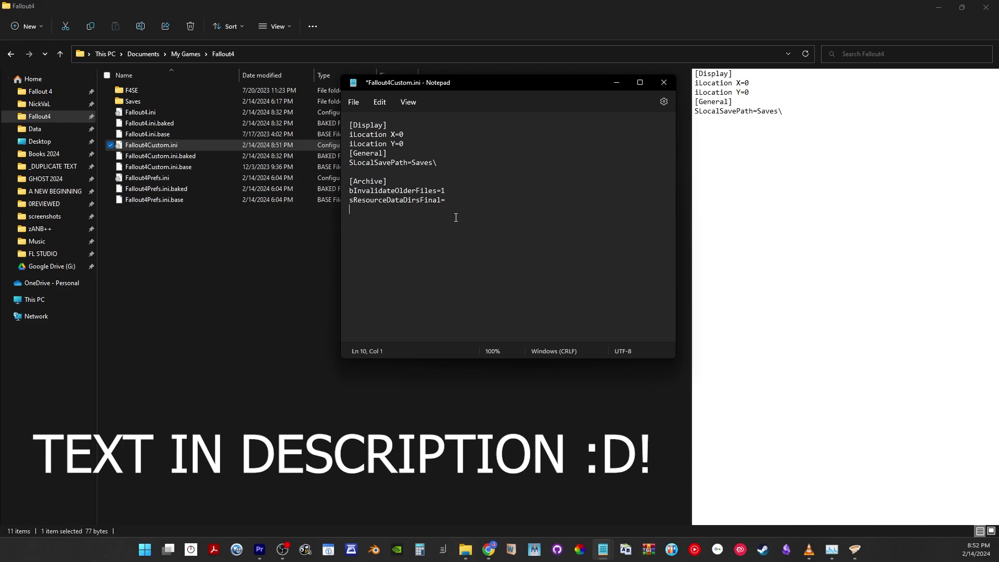
key("ctrl+s")
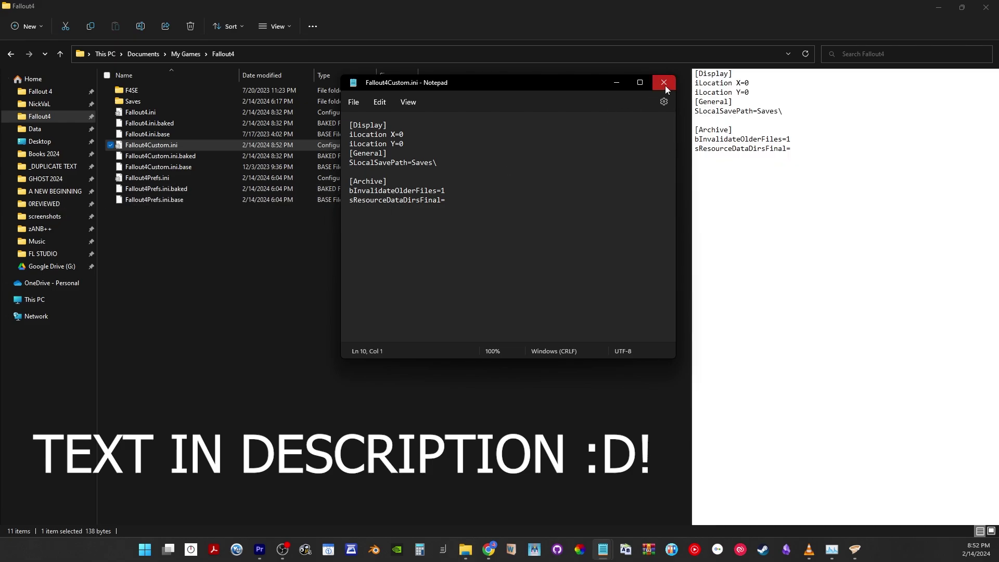
left_click(664, 83)
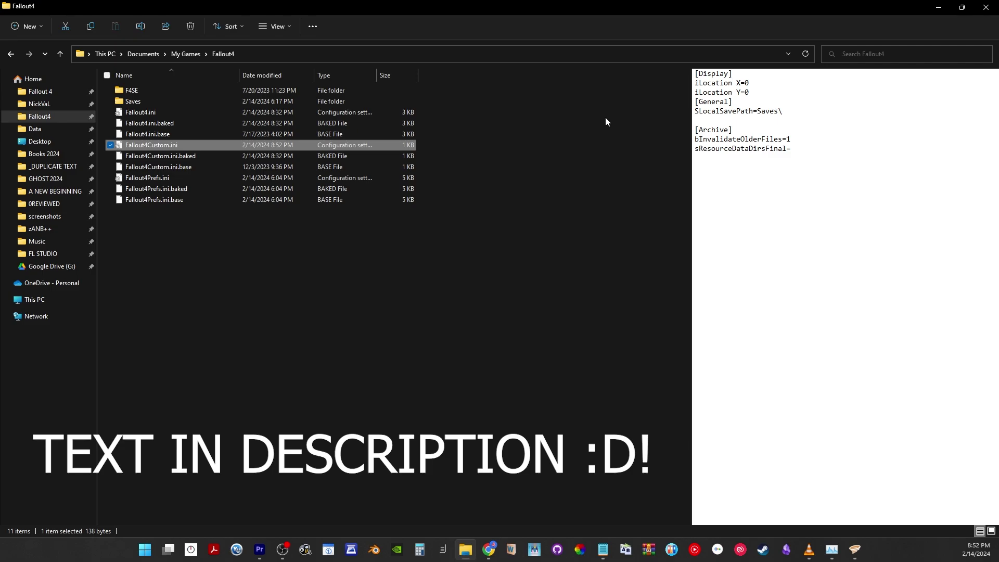
left_click(985, 7)
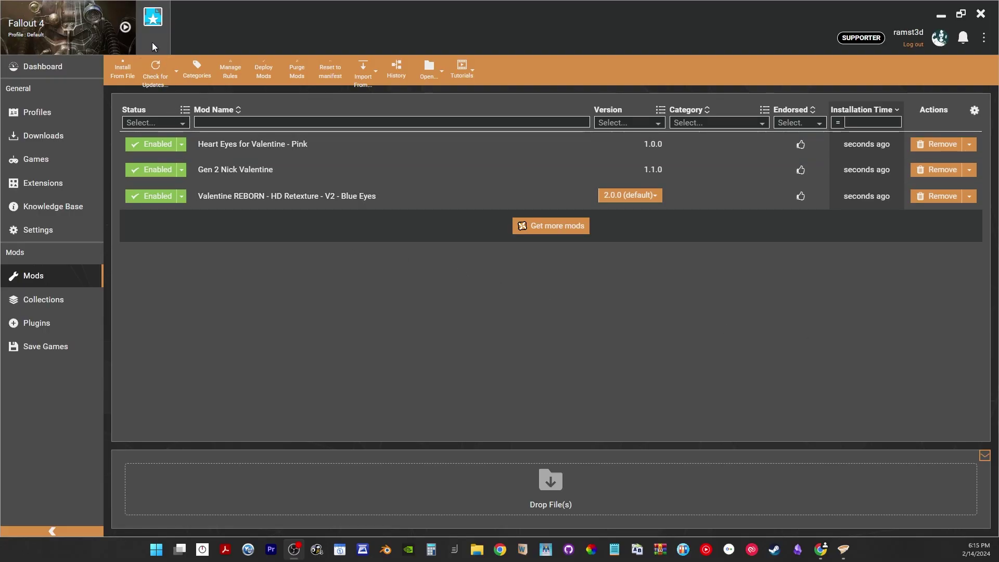
Launch the game through the F4SE shortcut in Vortex, skip the intro and load the 0h 32m Exitsave with mods enabled
left_click(152, 44)
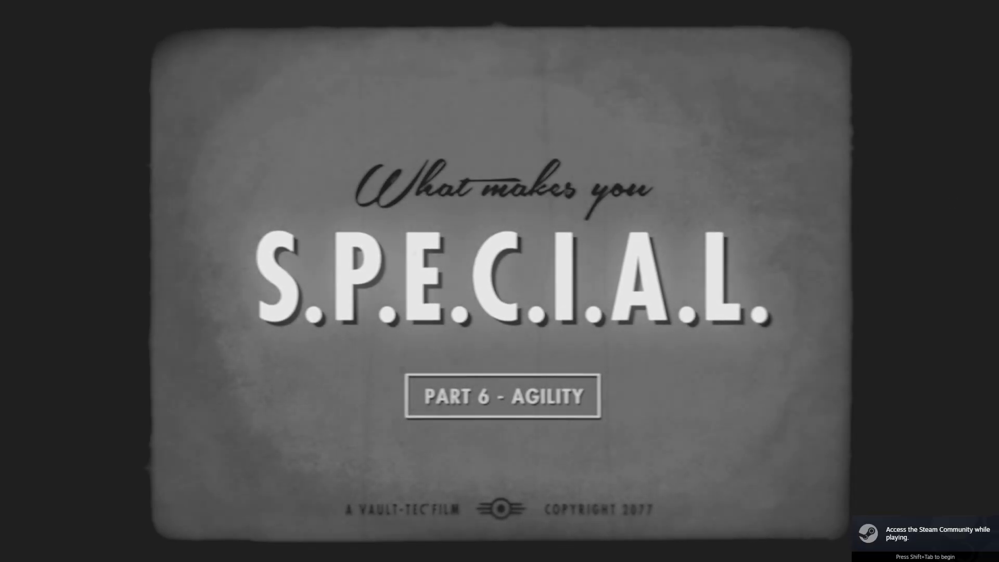
key("Escape")
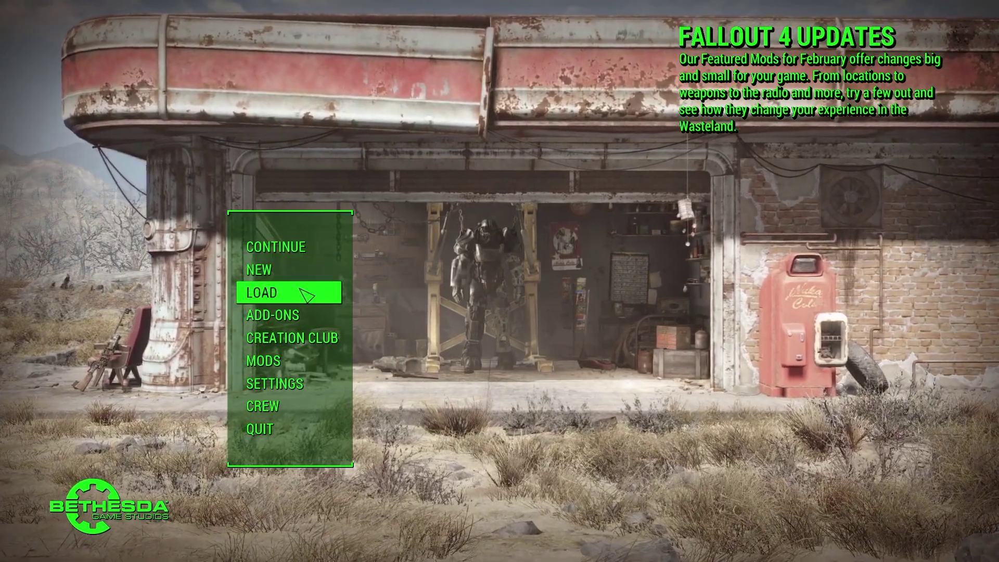
left_click(312, 293)
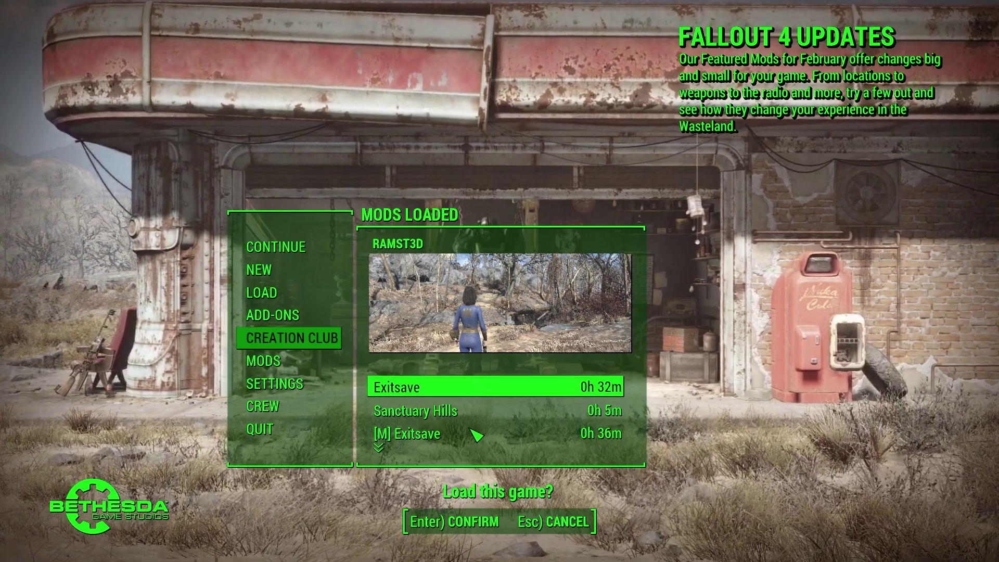
left_click(475, 389)
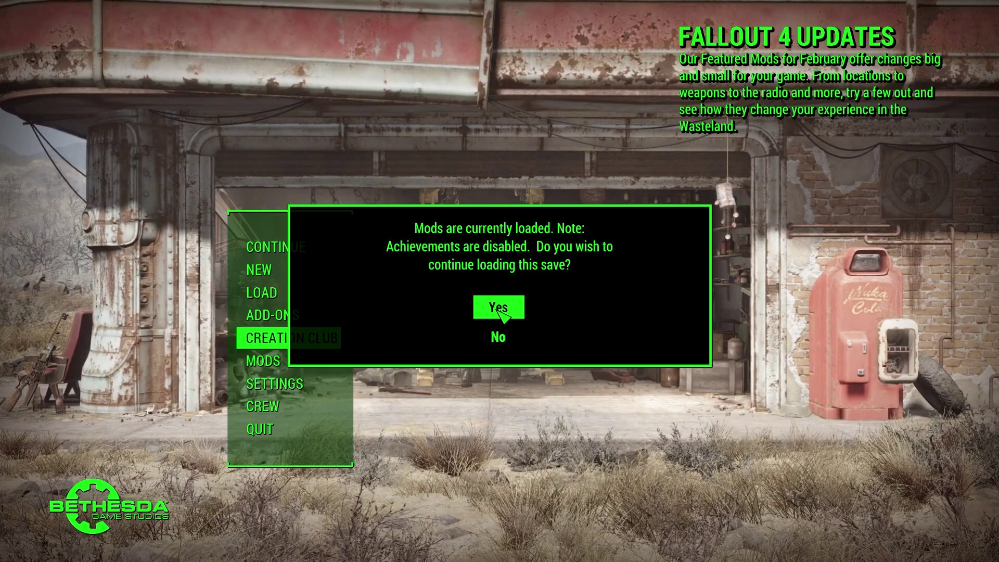
left_click(497, 307)
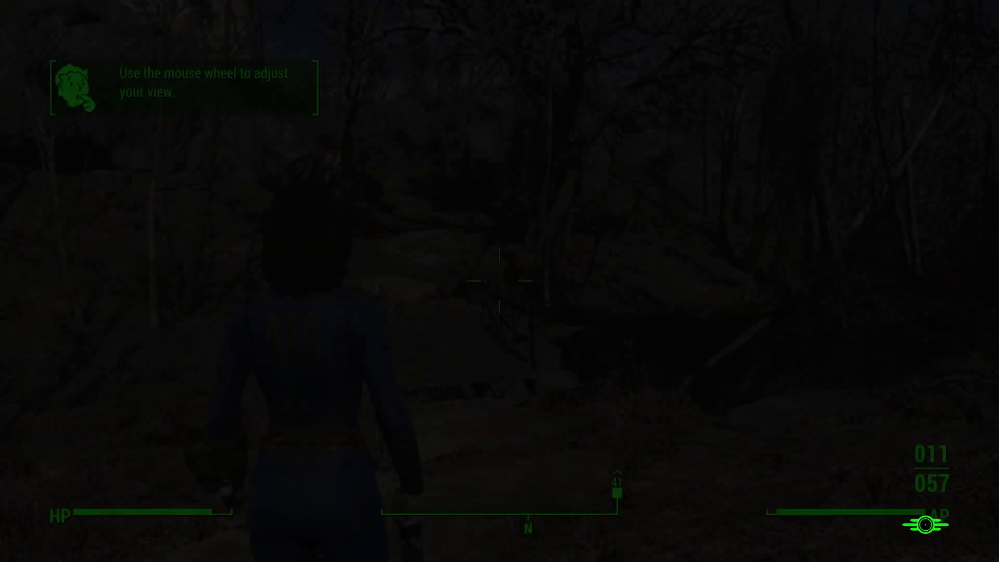
Bring Nick Valentine to the player by running the console command moveto player on reference 00002f25, and close the console
key("grave")
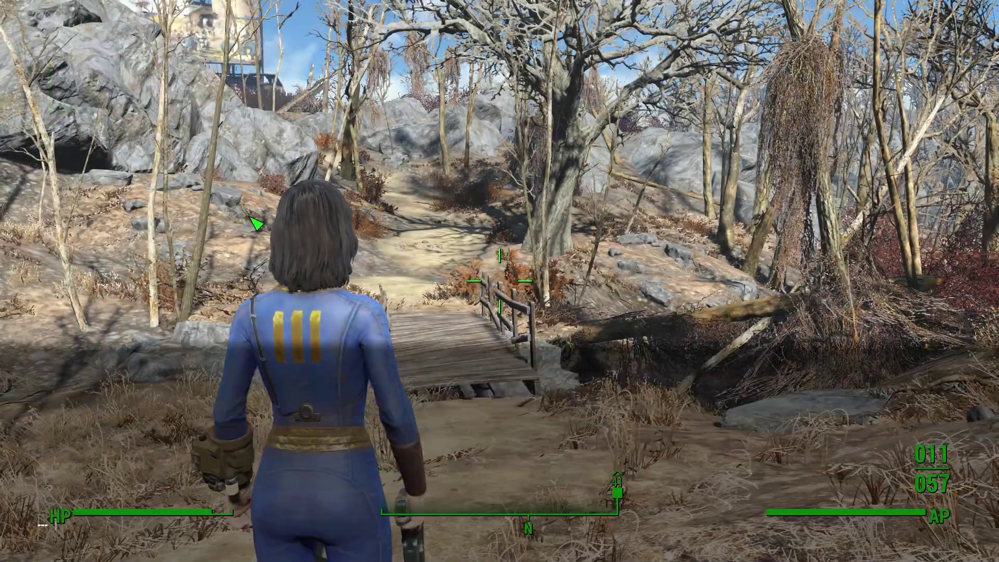
type("00002f25")
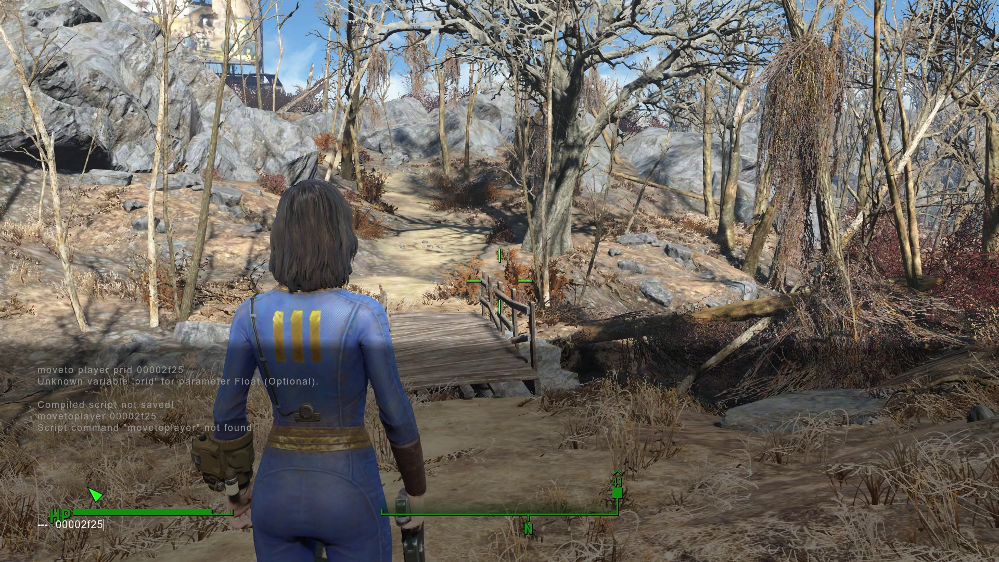
type(".moveto ply")
key("Return")
key("grave")
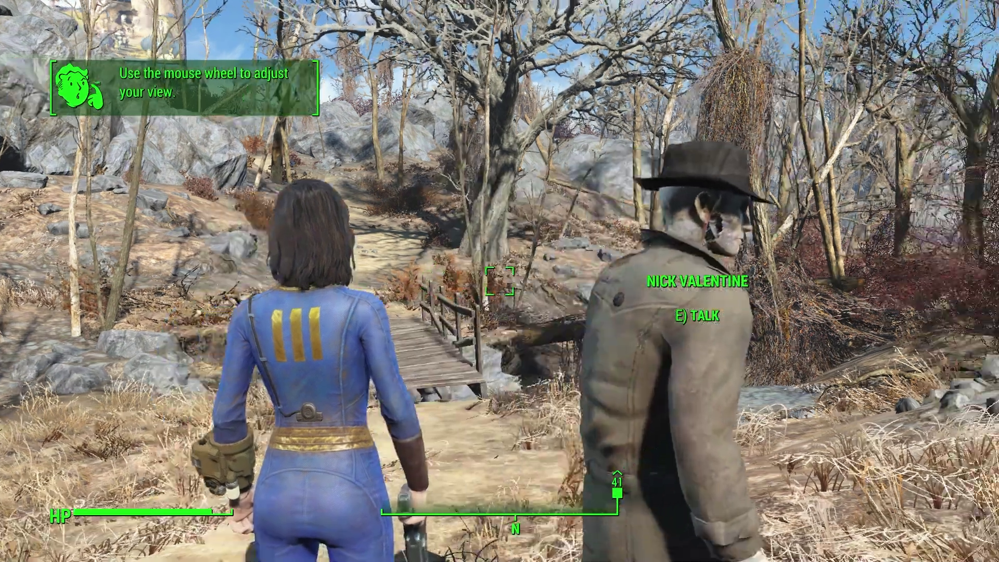
Examine Nick Valentine's face and eyes up close in first-person view and return to third person
mouse_move(499, 281)
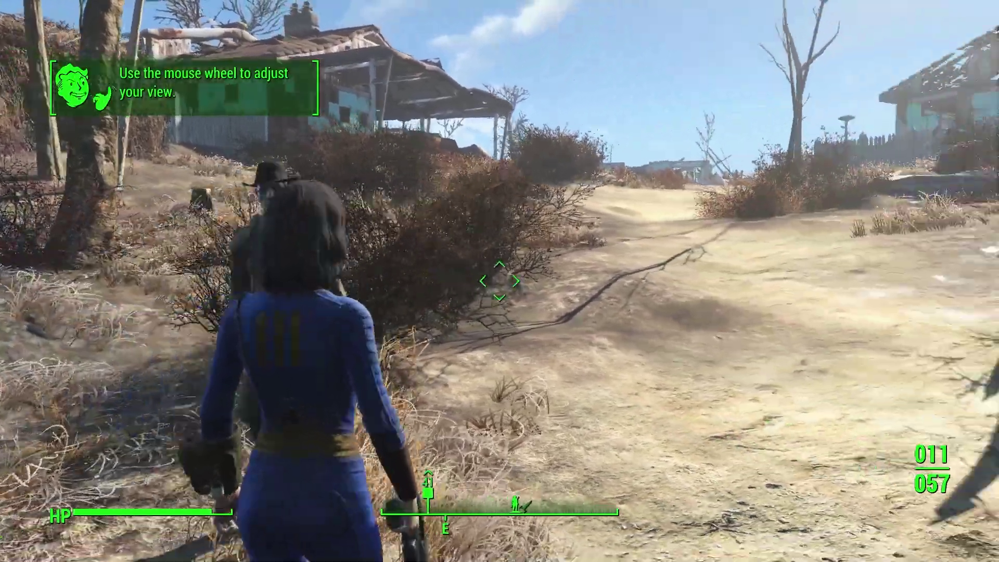
scroll(499, 280, "up", 5)
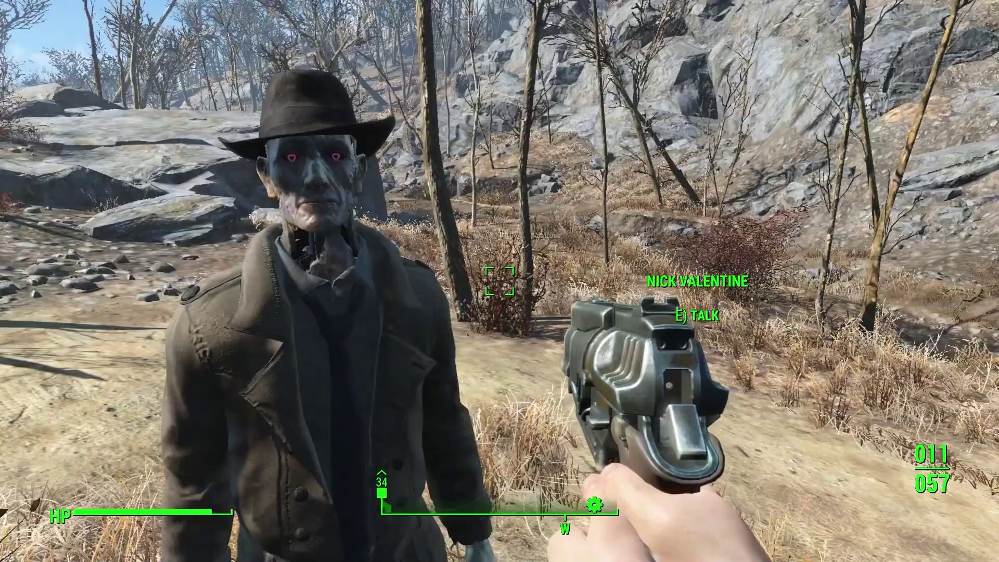
key("f")
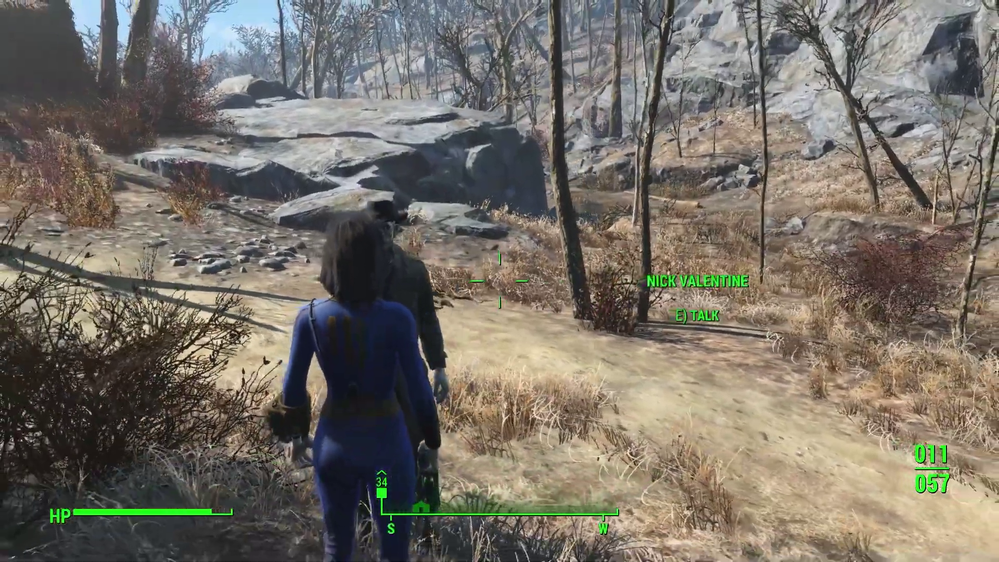